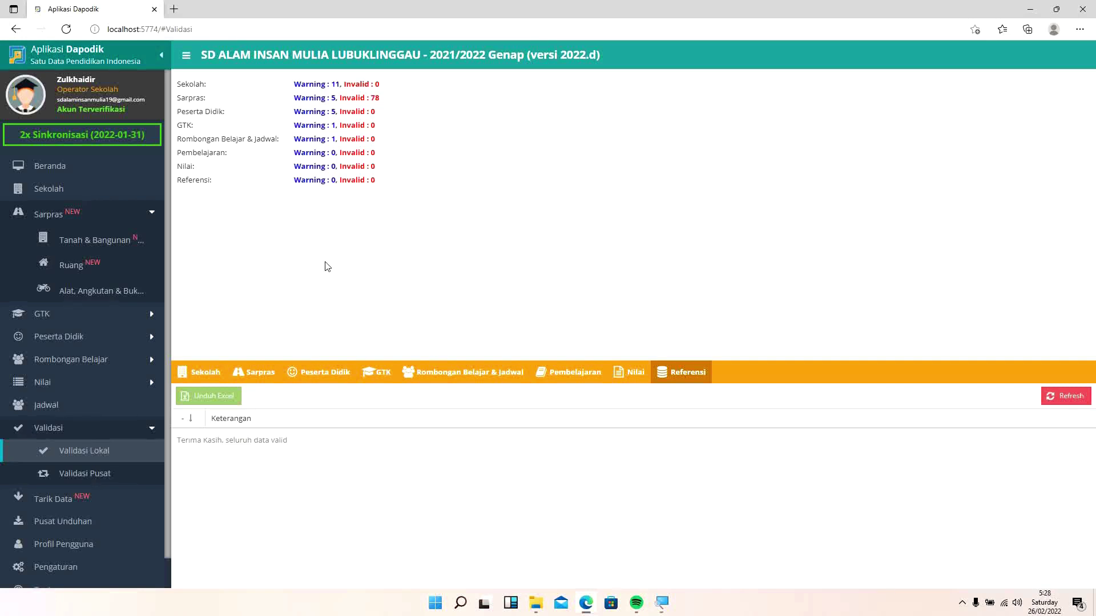
Step: List the Sarpras entries in the local validation and open the Tanah & Bangunan data
click(261, 386)
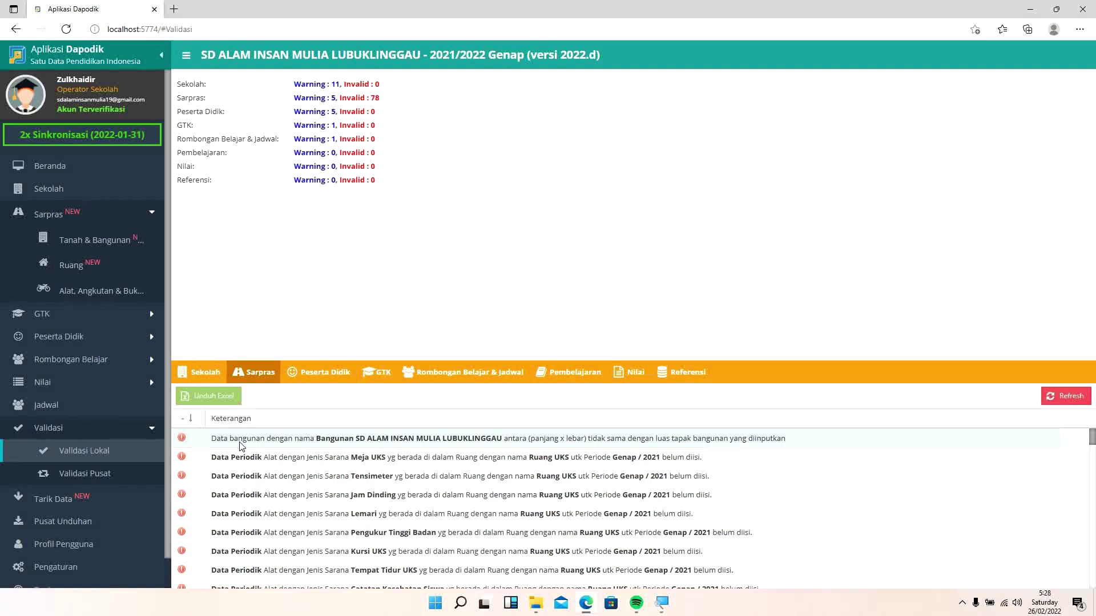
click(121, 235)
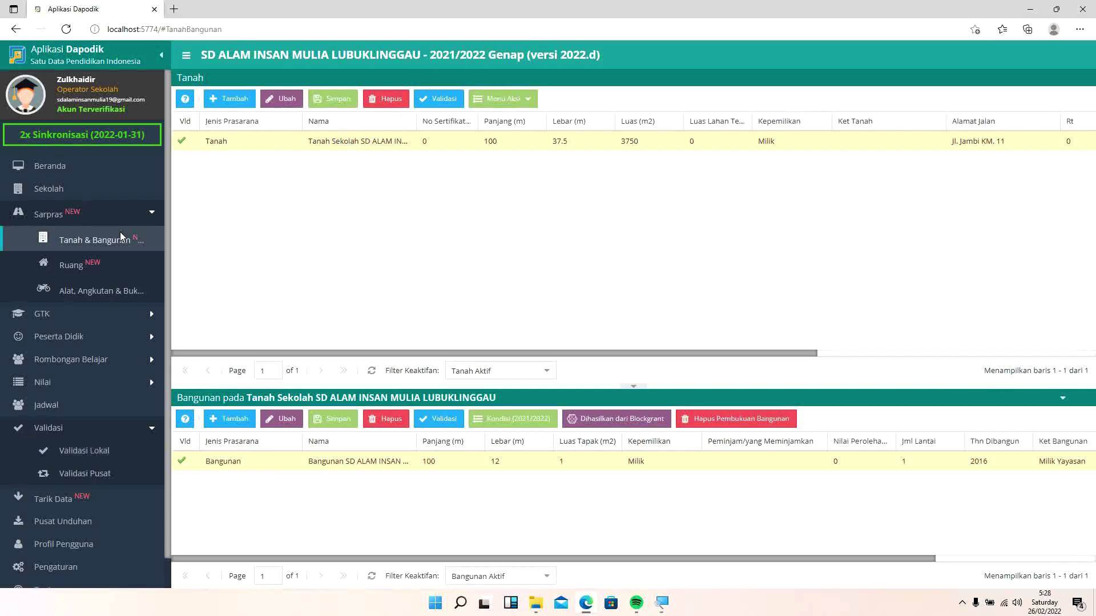
Step: Select the school's building record and widen the building table's Nama column to fit the full building name
click(266, 147)
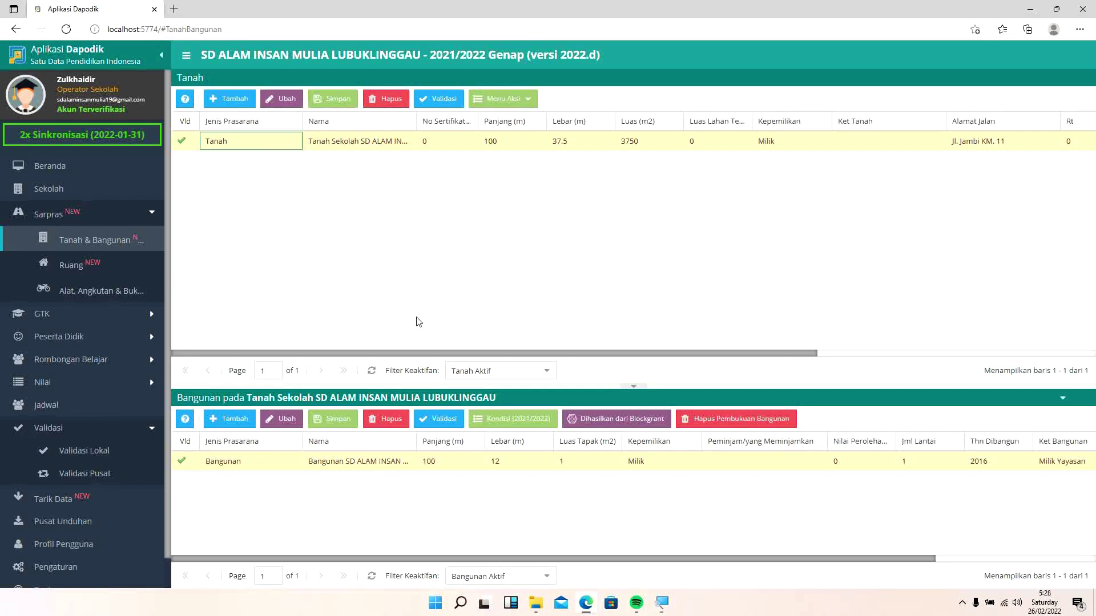
click(264, 468)
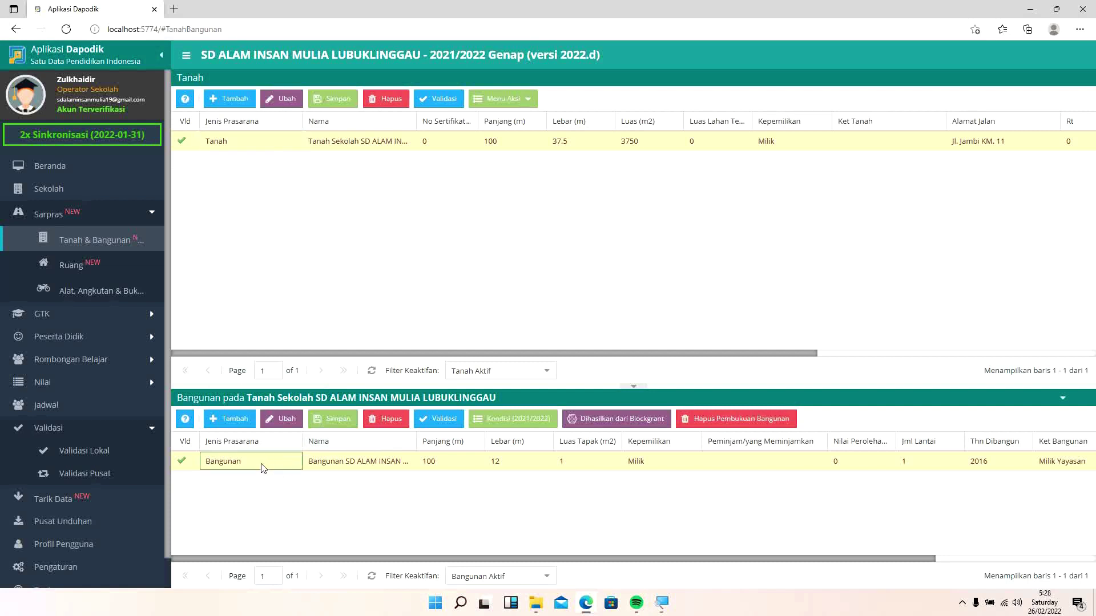
drag(417, 441, 500, 441)
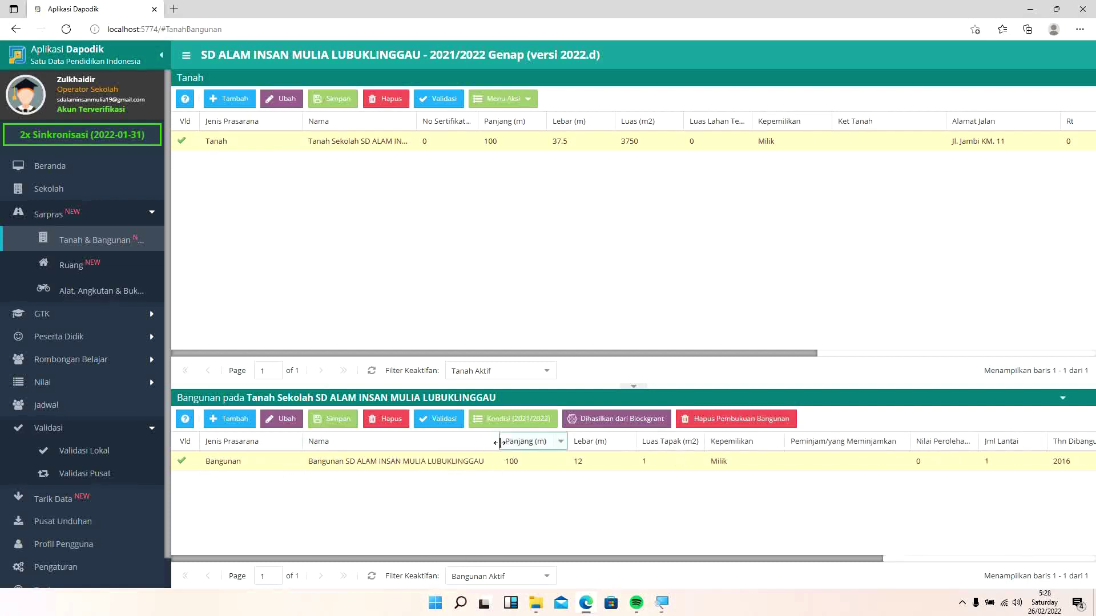
click(438, 470)
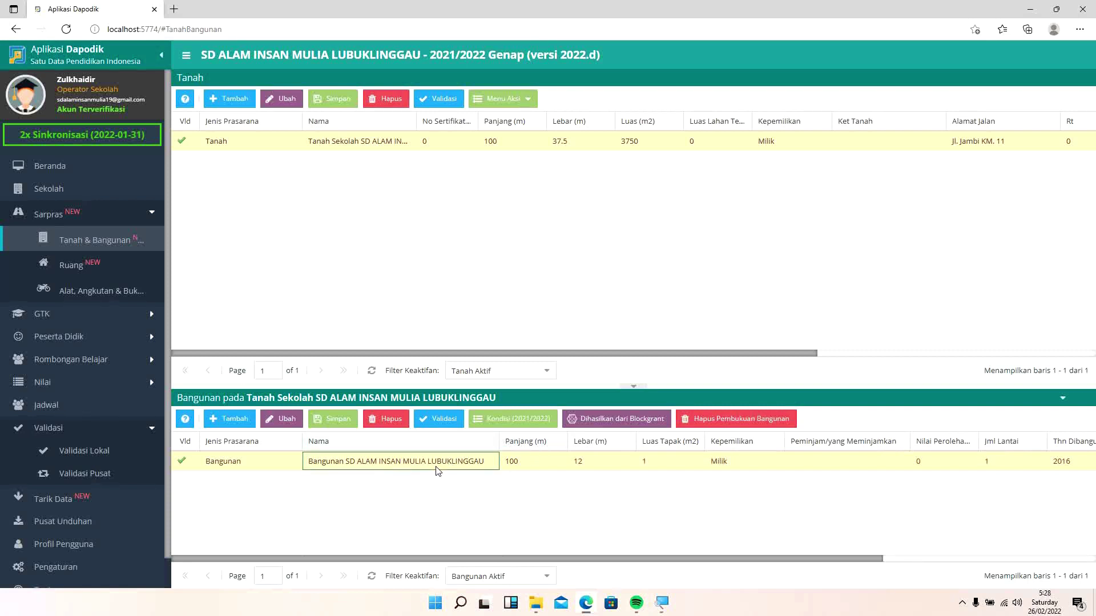
Step: Set the building's Luas Tapak to 1200 m2, its length multiplied by its width, and save the building record
click(522, 444)
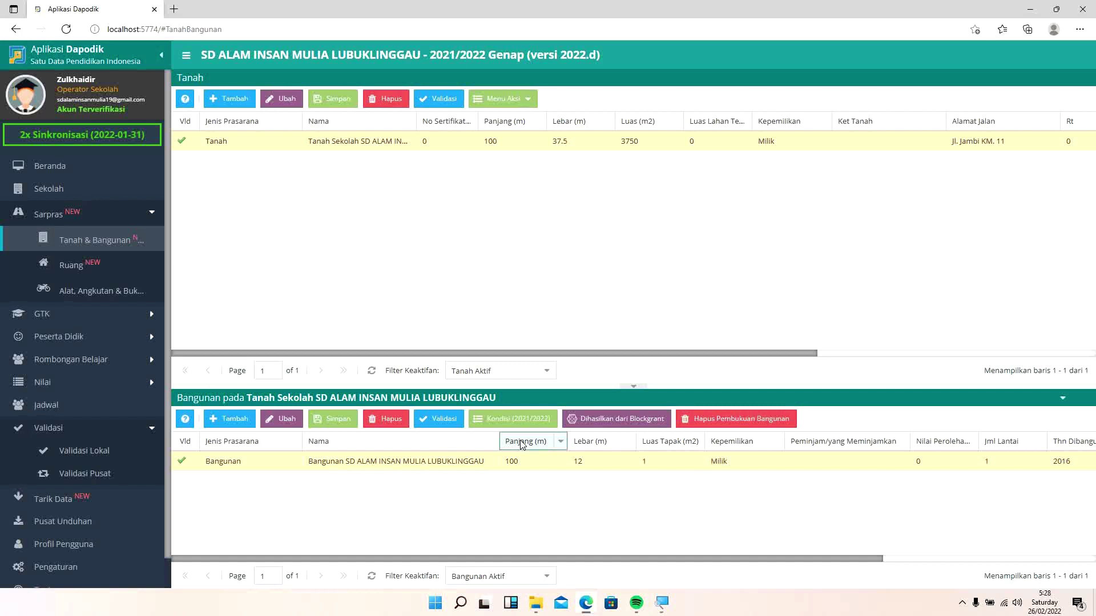
click(595, 445)
click(596, 465)
click(662, 459)
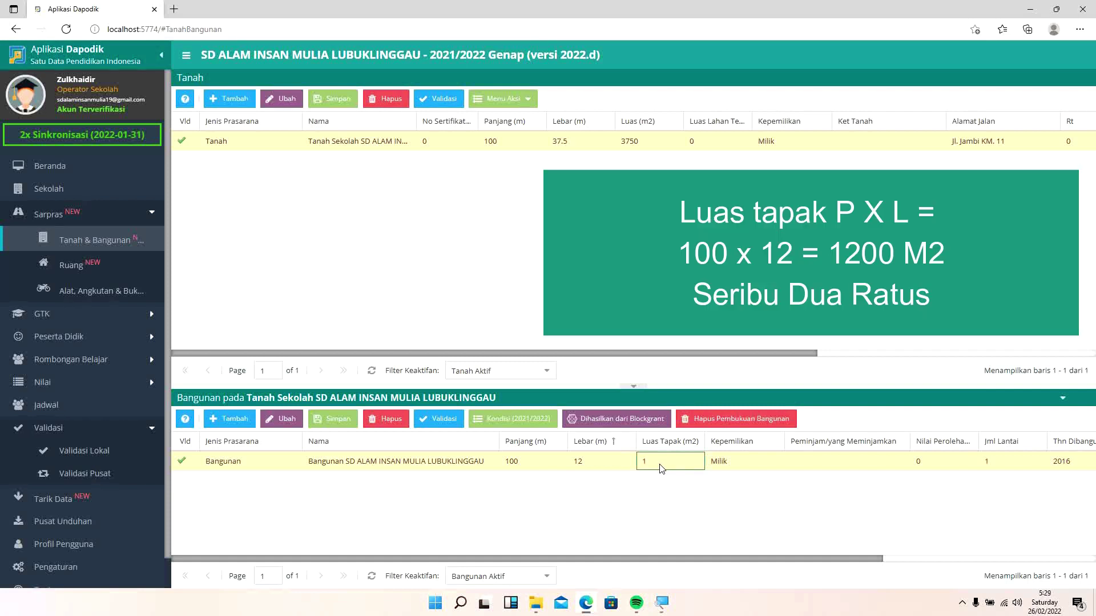
click(533, 468)
click(583, 469)
click(656, 463)
text(200)
click(345, 421)
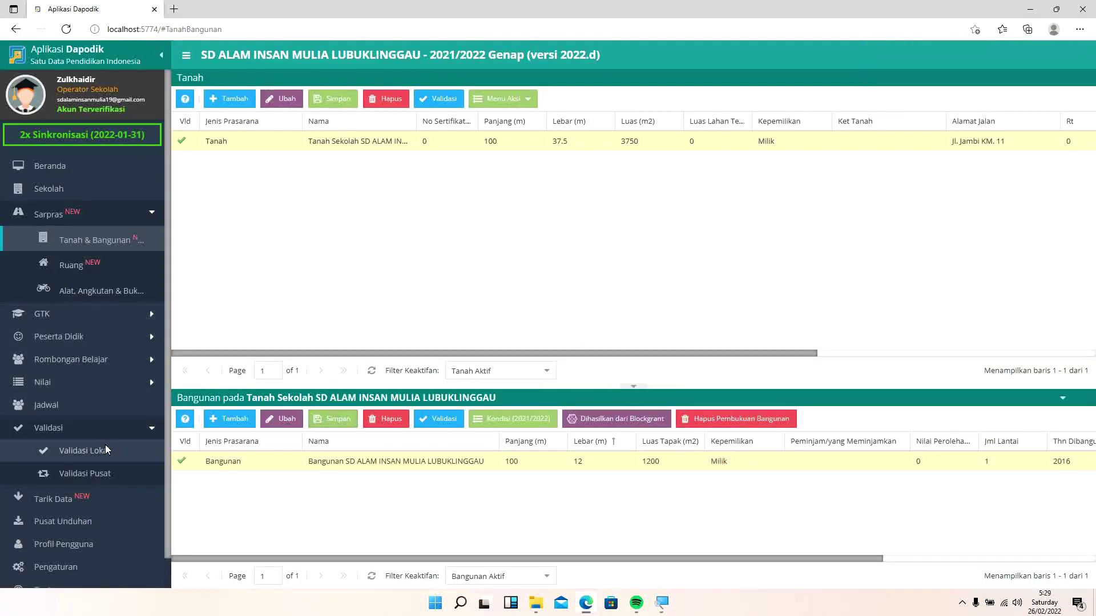
Step: Return to the local validation and refresh the Sarpras results
click(105, 444)
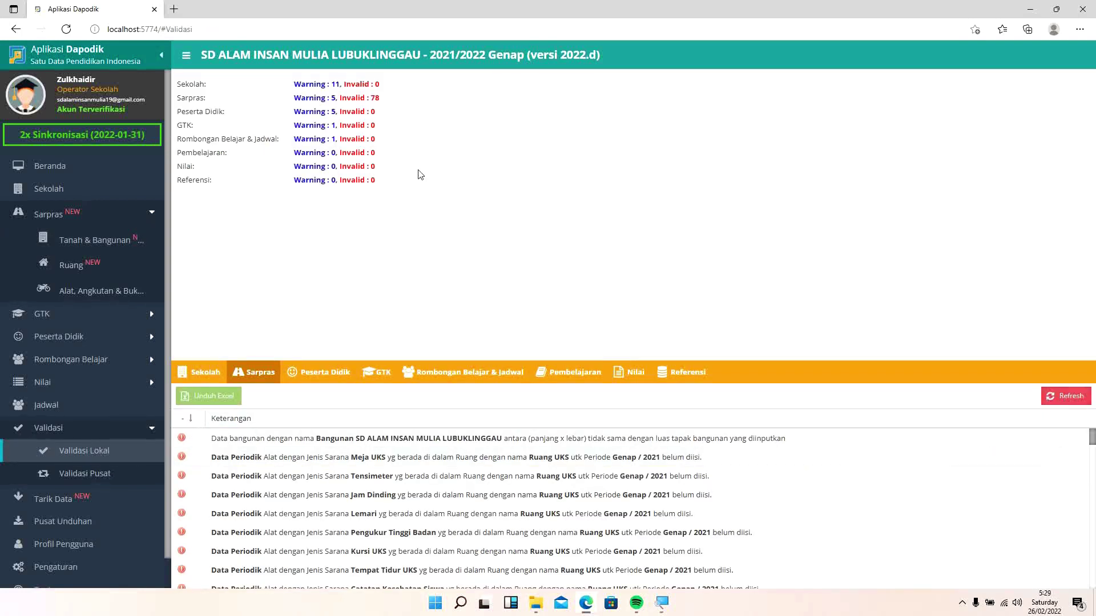
click(1067, 400)
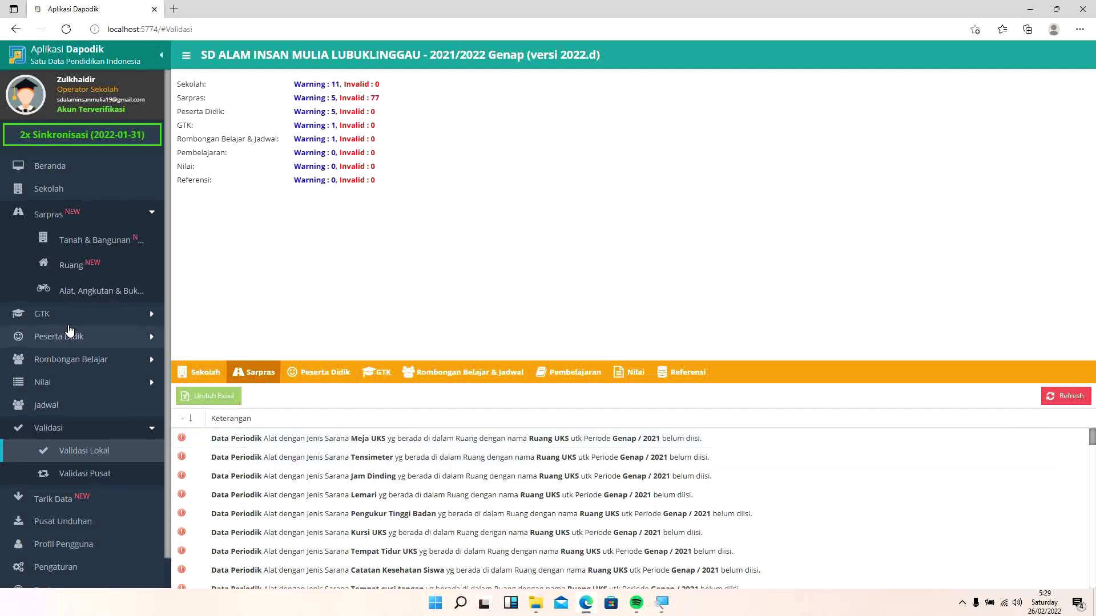
Step: Open the Alat data under Alat, Angkutan & Buku and filter the equipment list to Ruang UKS
click(68, 292)
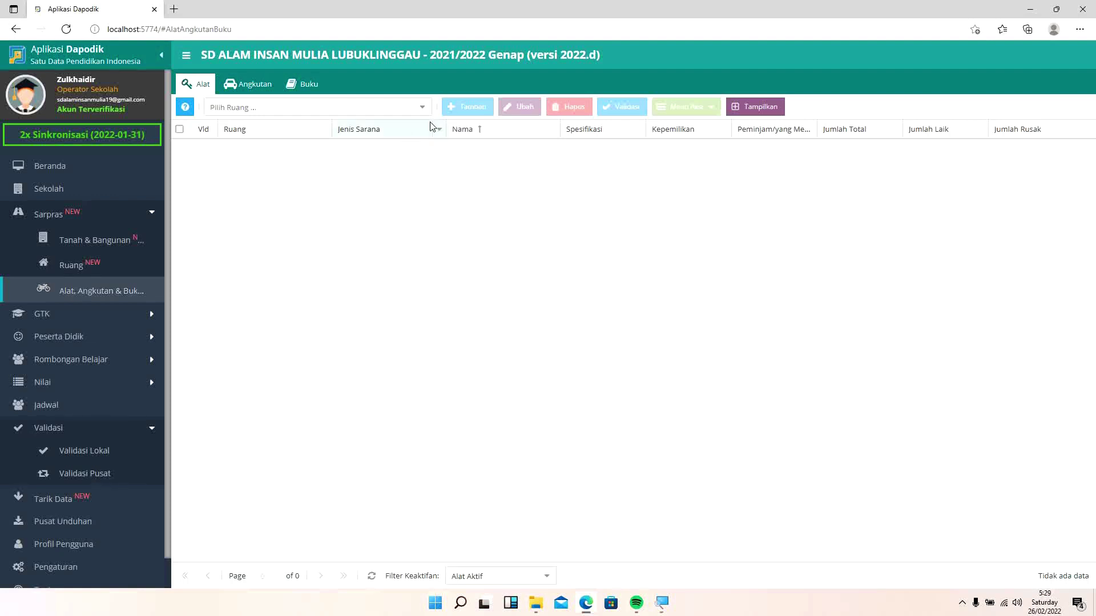
click(422, 108)
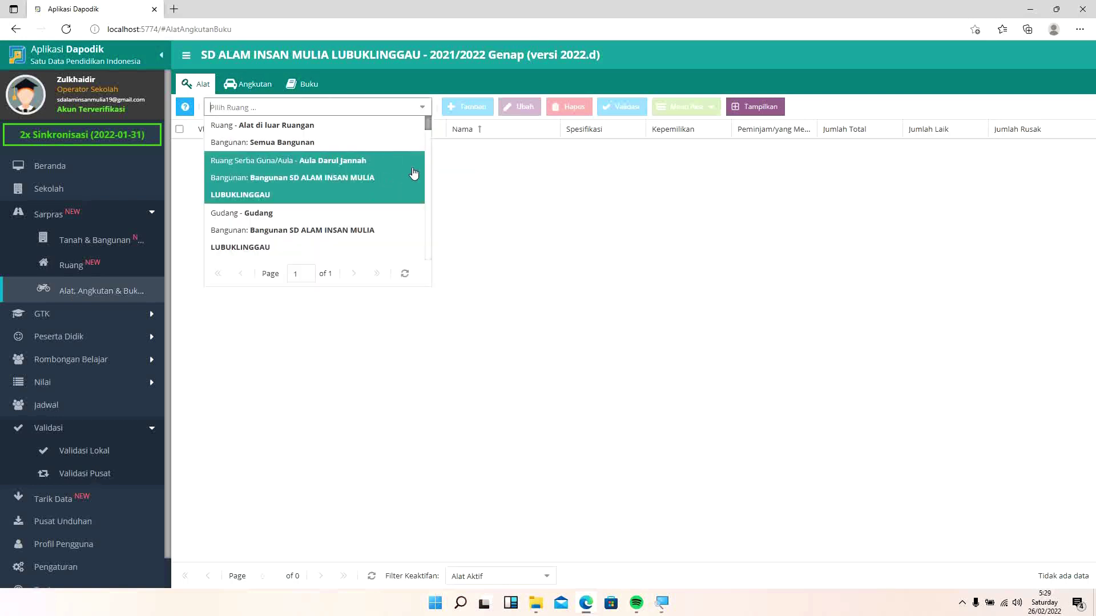
mouse_move(429, 130)
mouse_down()
mouse_move(428, 274)
mouse_move(419, 125)
mouse_up()
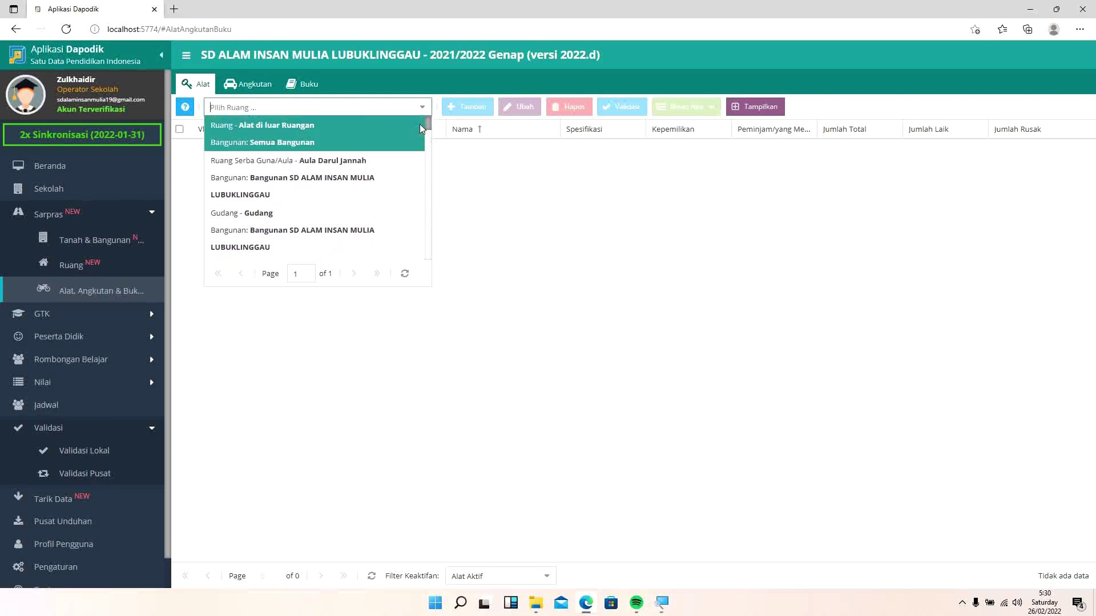
click(356, 101)
text(ruang)
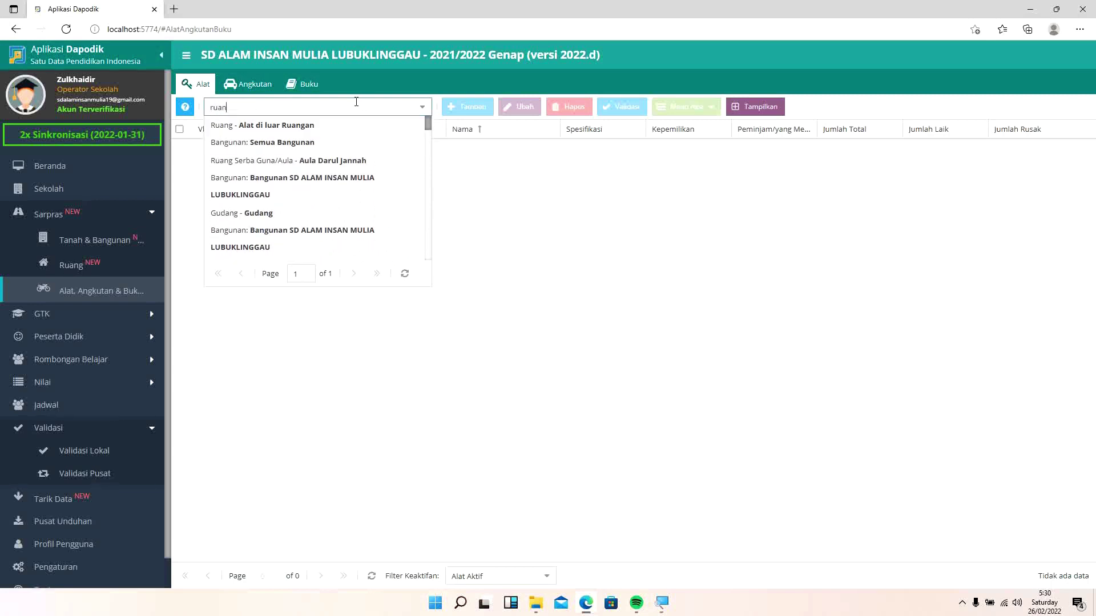
text( uk)
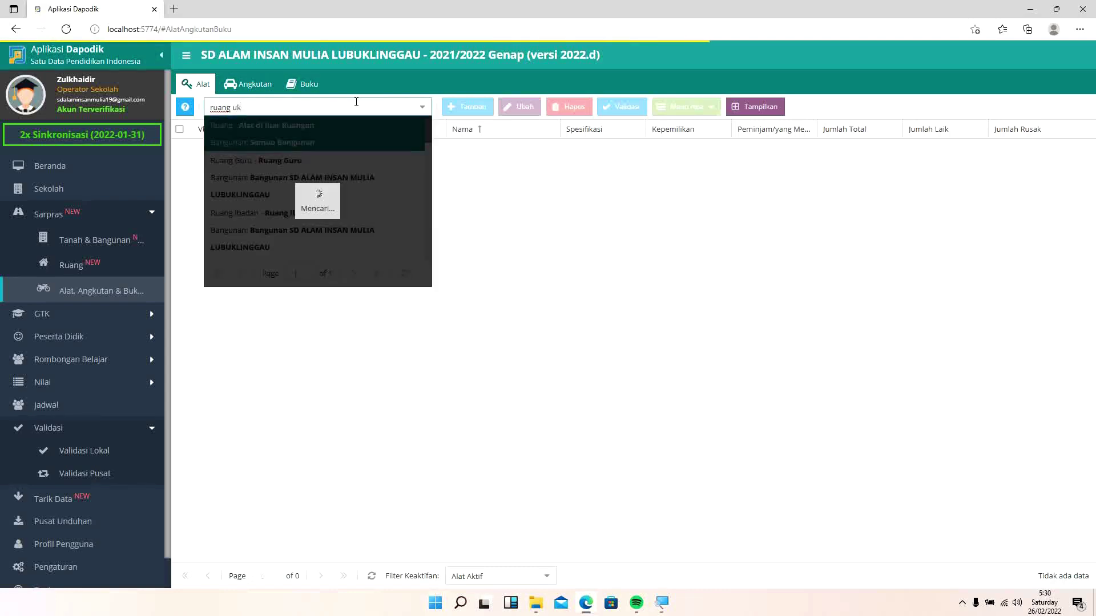
click(331, 170)
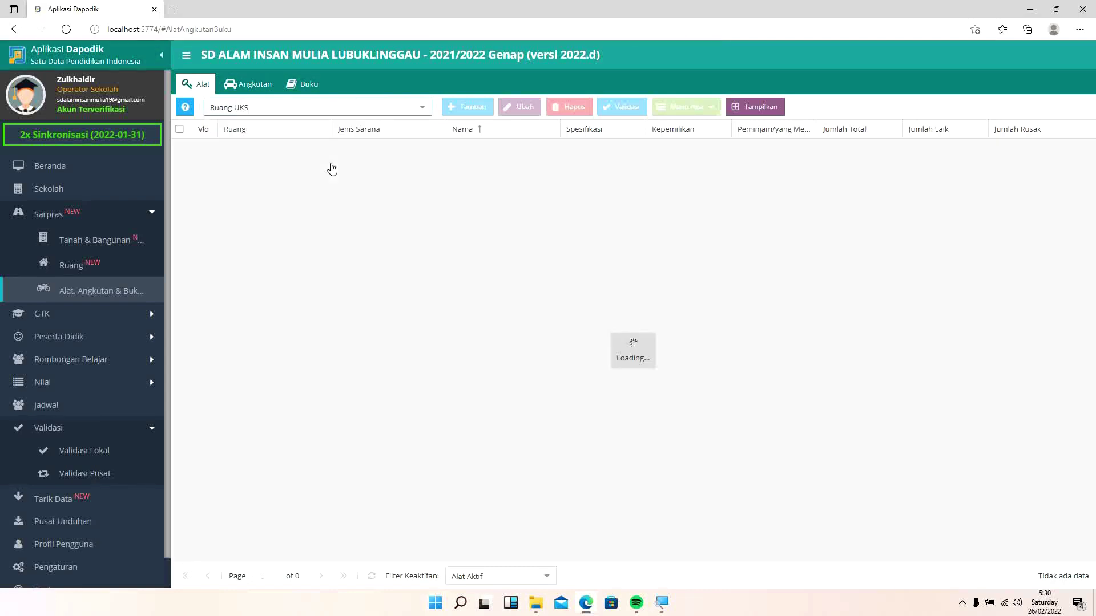
click(305, 157)
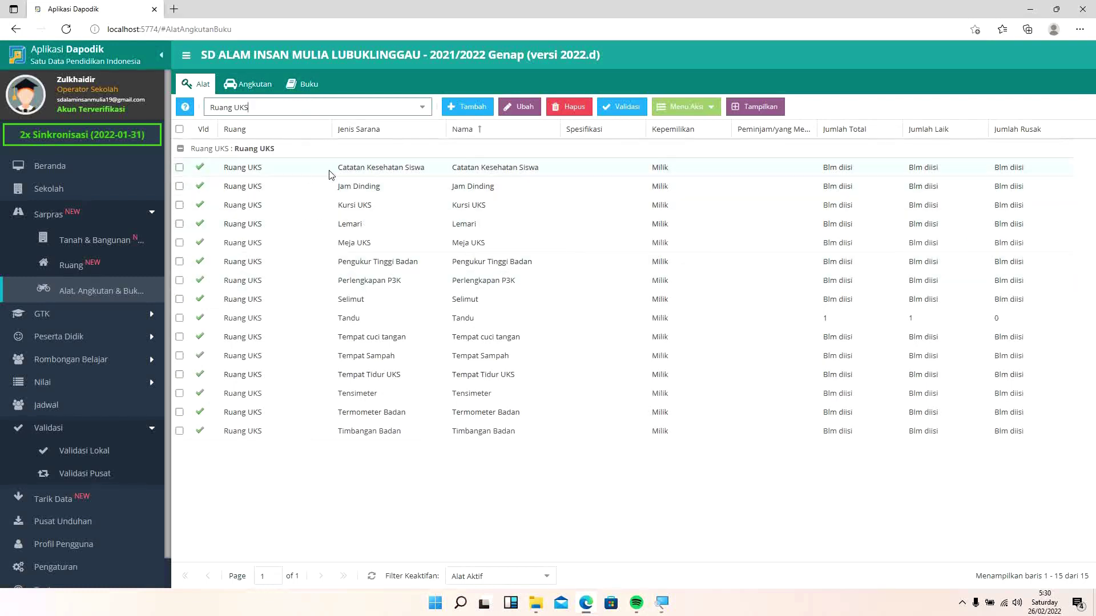
Step: Fill in the 2021/2022 periodic data for Catatan Kesehatan Siswa with total 1 and fit-for-use (laik) 1, and save it
click(773, 173)
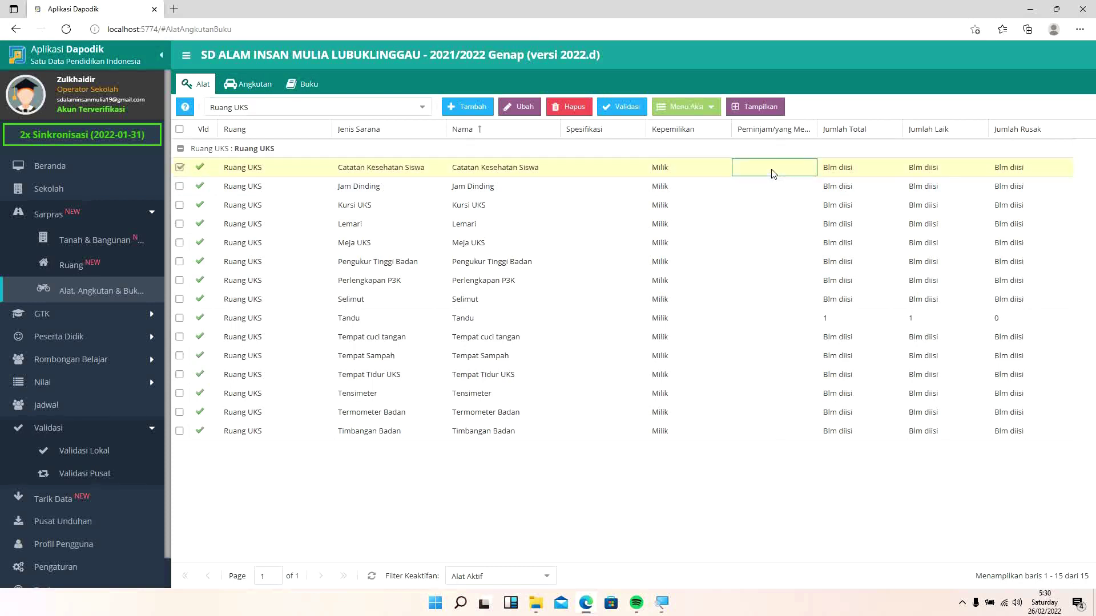
click(715, 110)
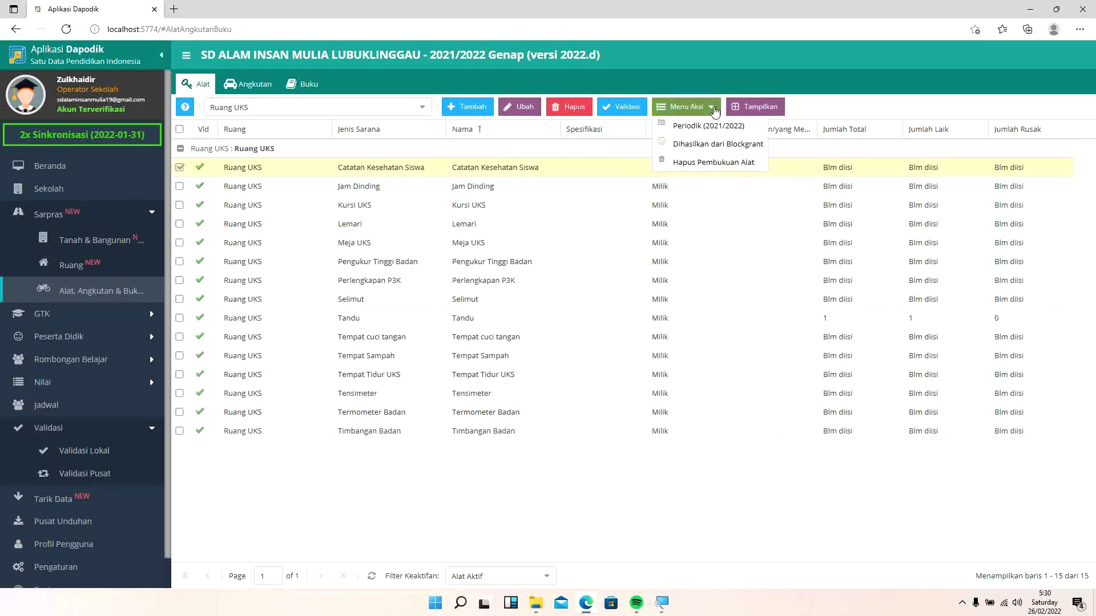
click(715, 126)
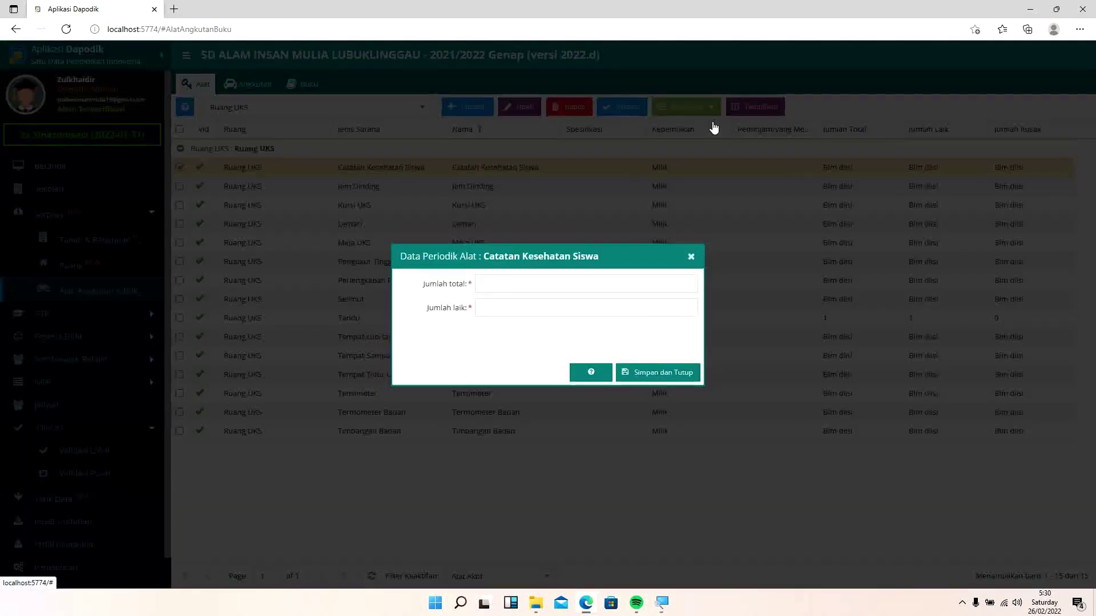
click(553, 309)
key(BackSpace)
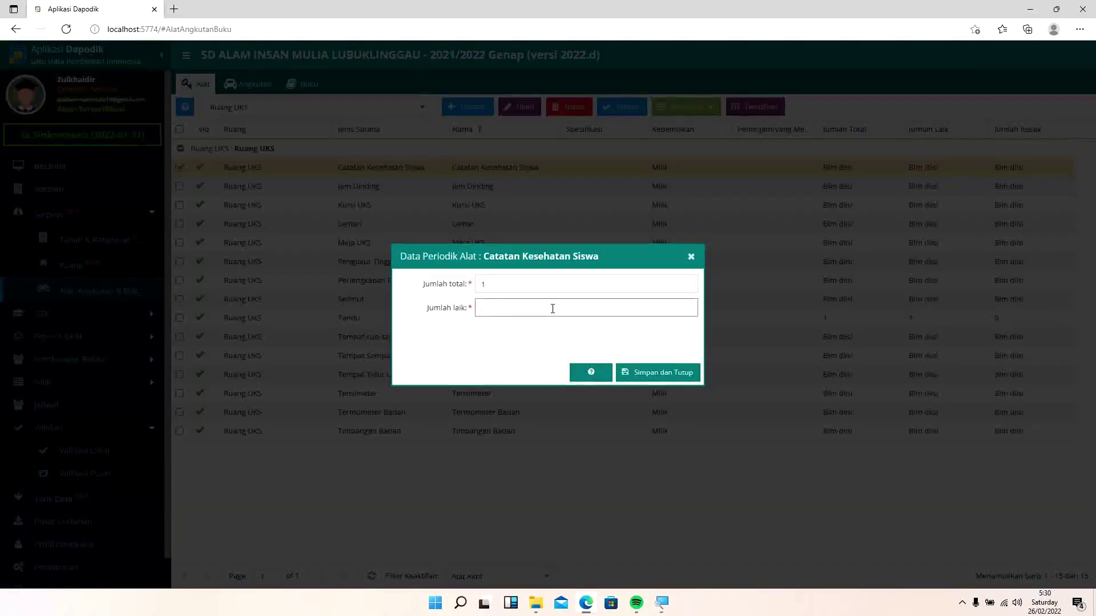
click(661, 376)
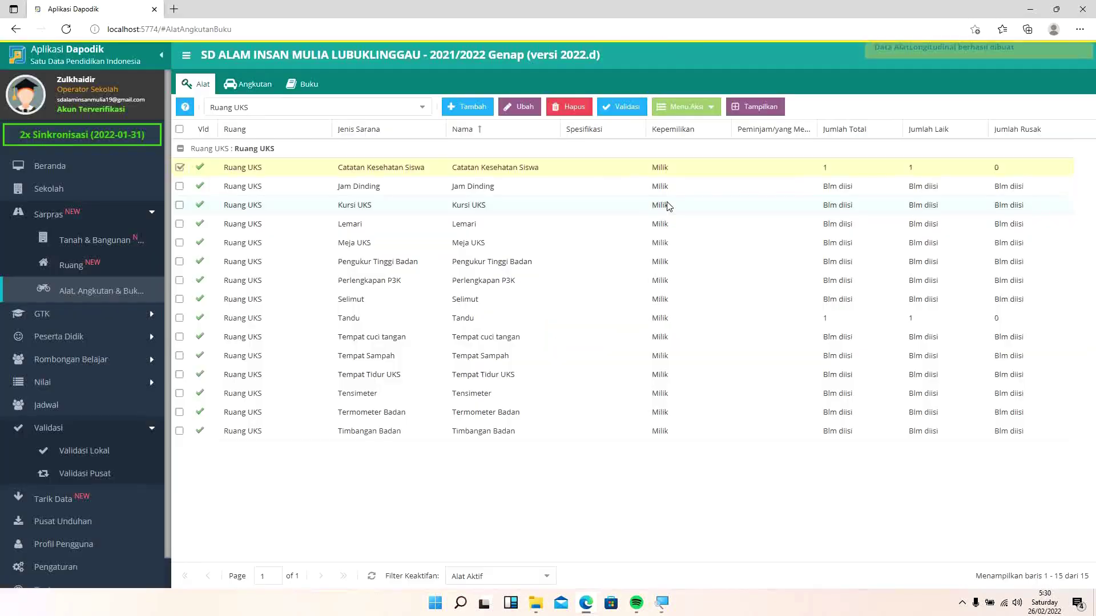
Step: Record the 2021/2022 periodic data for Jam Dinding as Jumlah total 1 and Jumlah laik 1, and save it
click(668, 192)
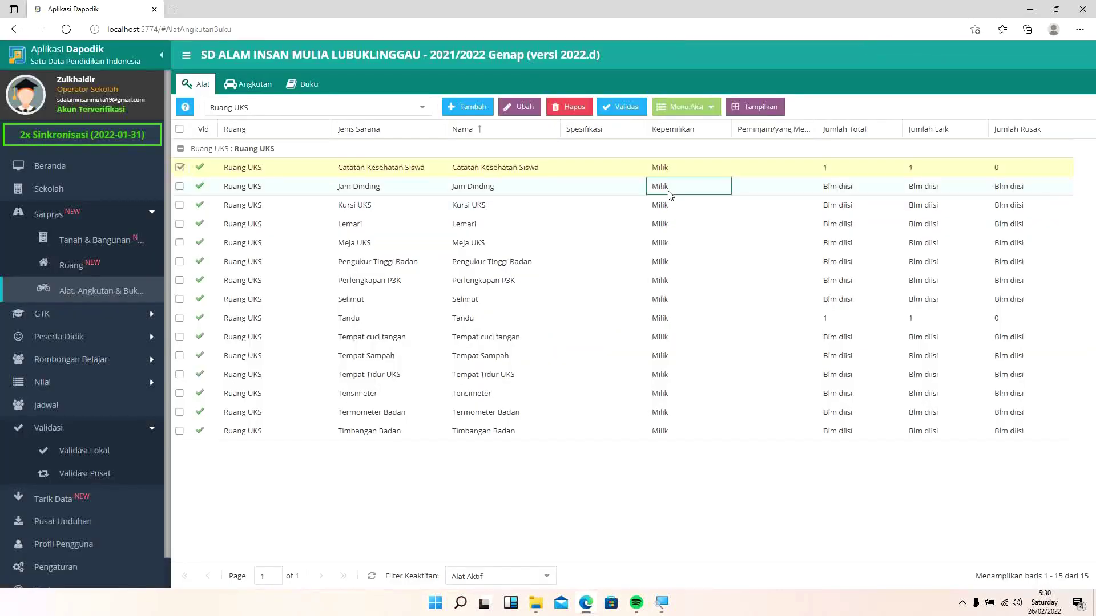
click(683, 112)
click(688, 127)
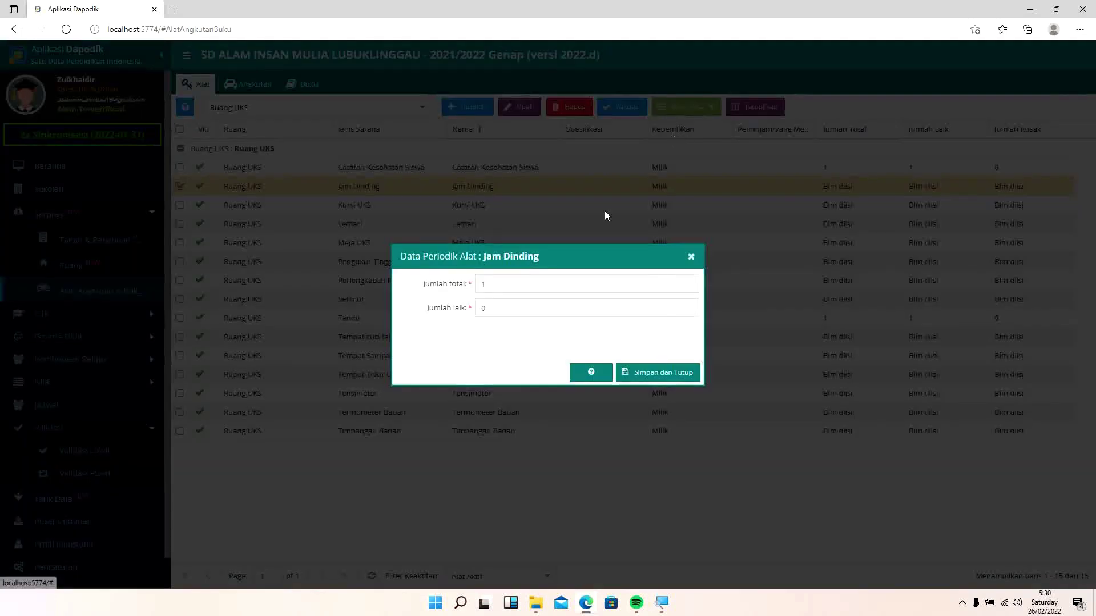
click(518, 315)
text(1)
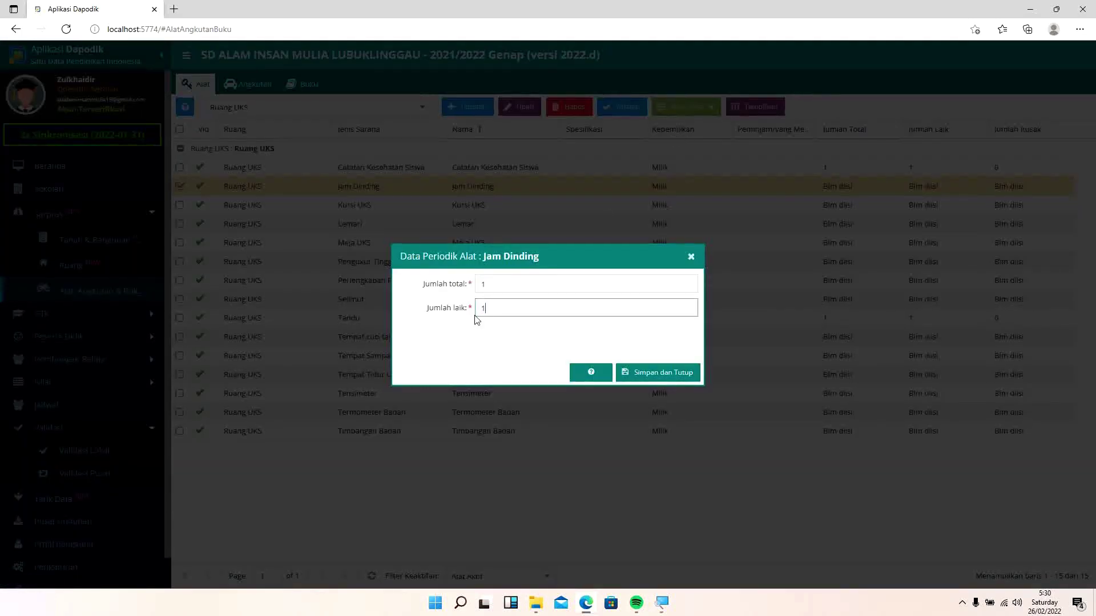
click(674, 373)
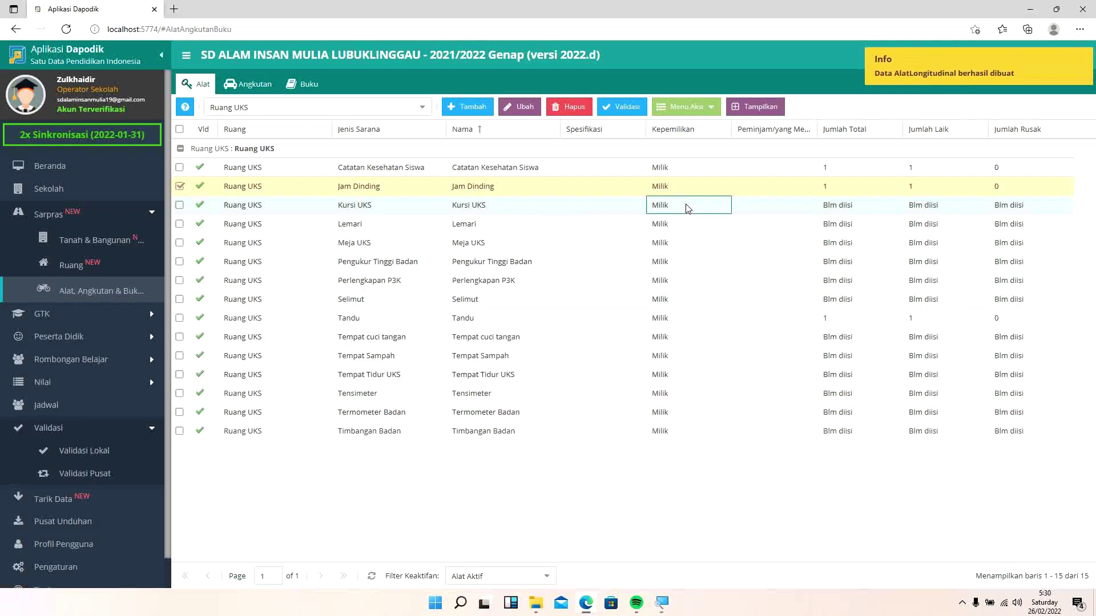
Step: Enter Jumlah total 1 and Jumlah laik 1 in the 2021/2022 periodic data of Kursi UKS and save
click(688, 207)
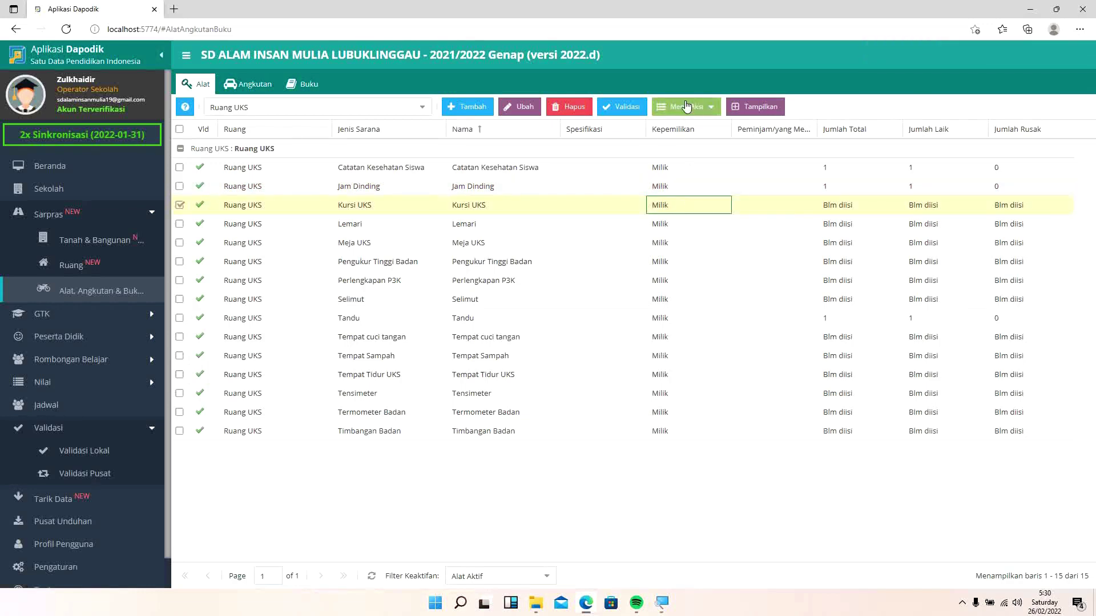
click(686, 106)
click(685, 127)
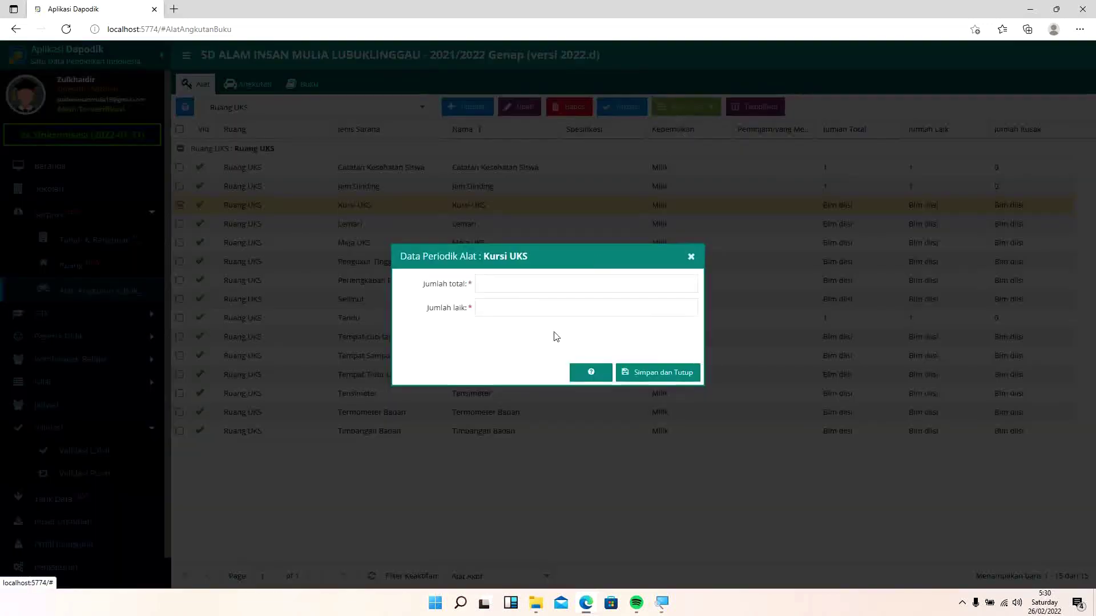
click(536, 304)
click(657, 372)
Step: Save the 2021/2022 periodic data for Lemari with Jumlah total 1 and Jumlah laik 1
click(659, 224)
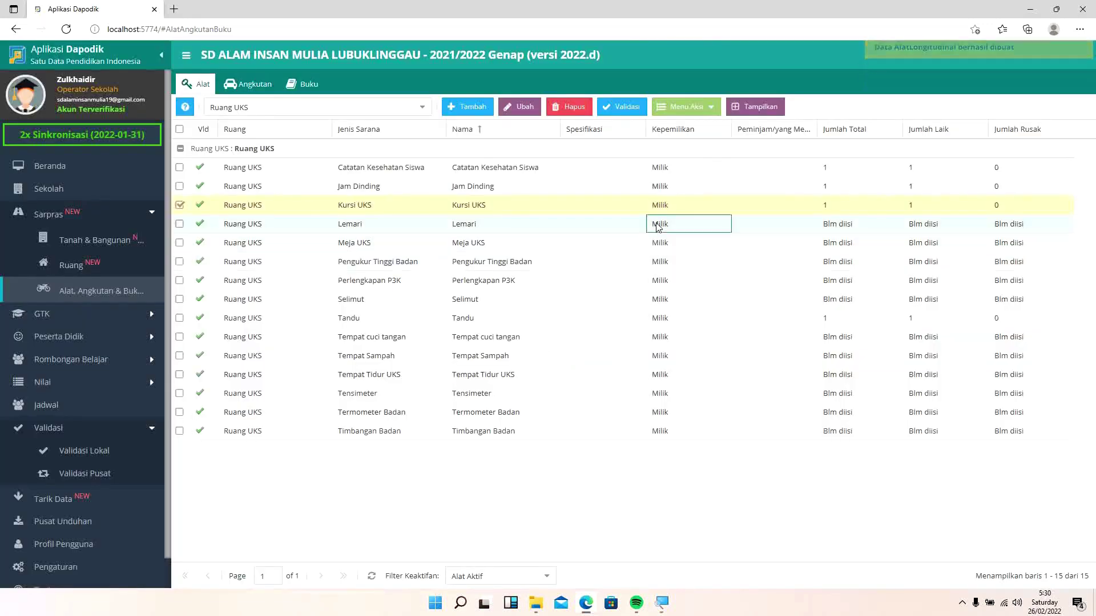
click(678, 115)
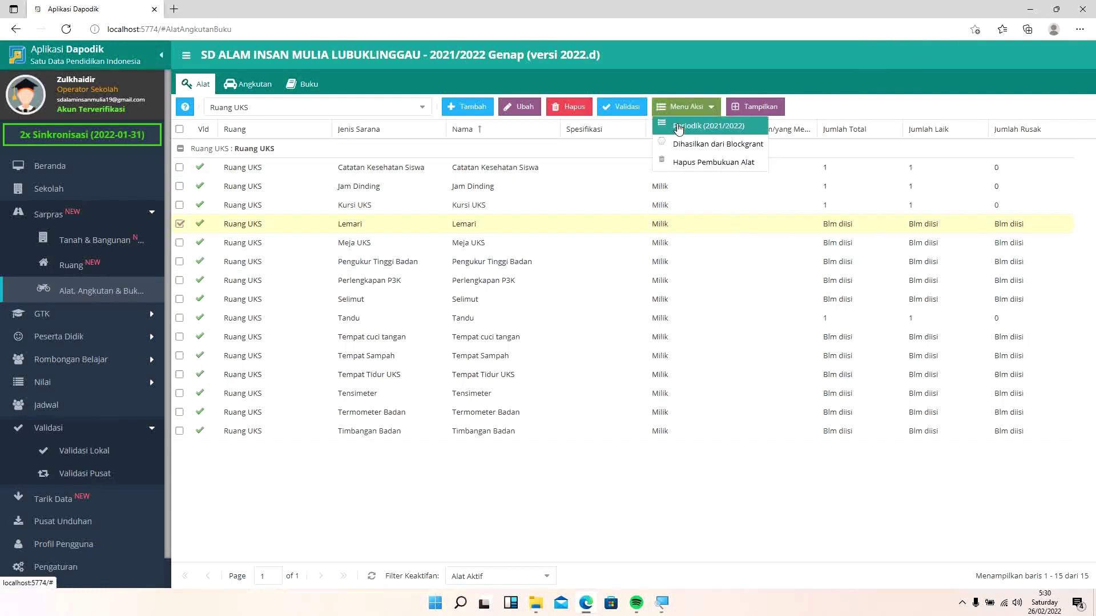
click(685, 127)
click(548, 308)
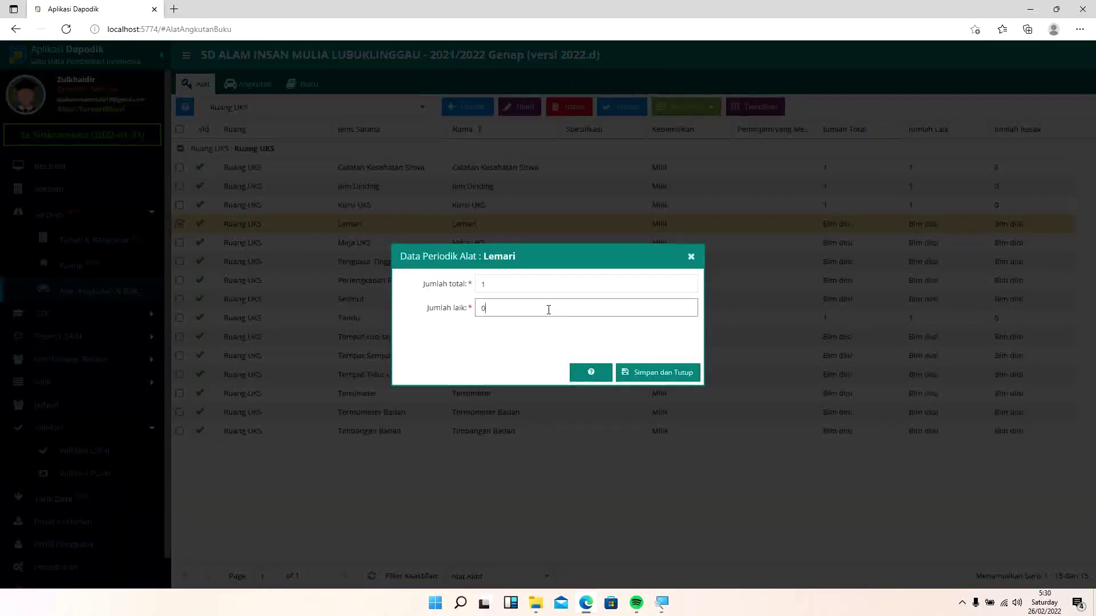
text(1)
click(655, 374)
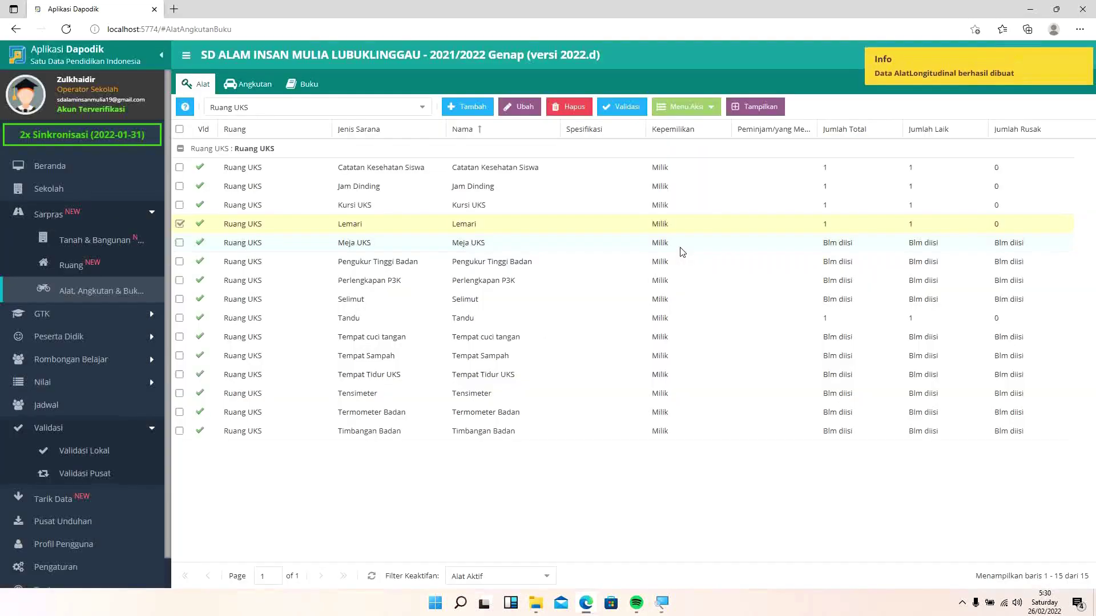
Step: Fill in the 2021/2022 periodic data for Meja UKS with Jumlah total 1 and Jumlah laik 1, and save it
click(682, 251)
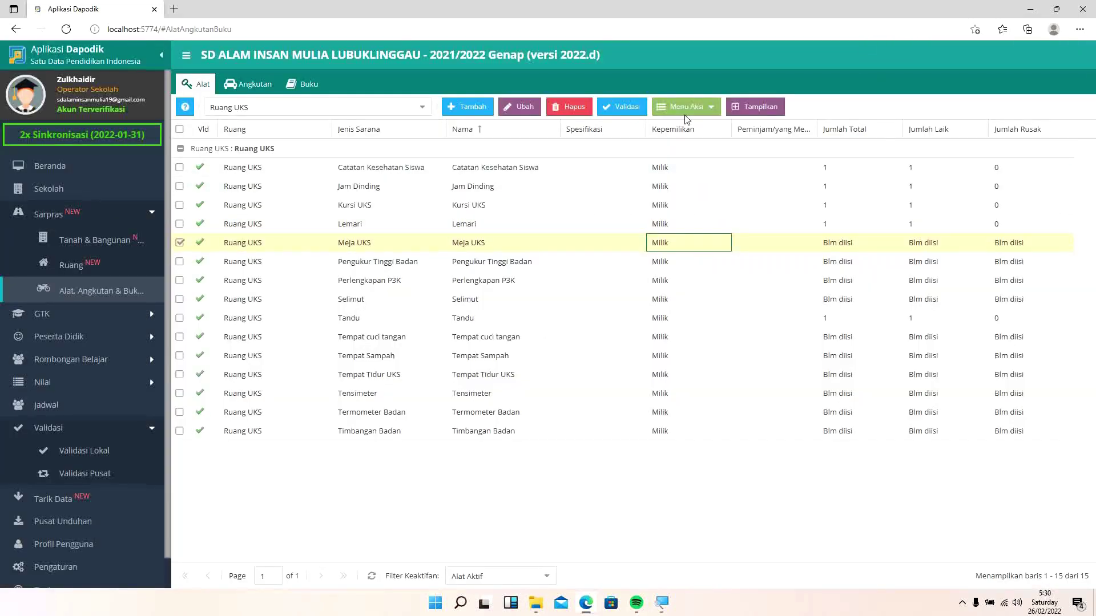
click(686, 109)
click(682, 127)
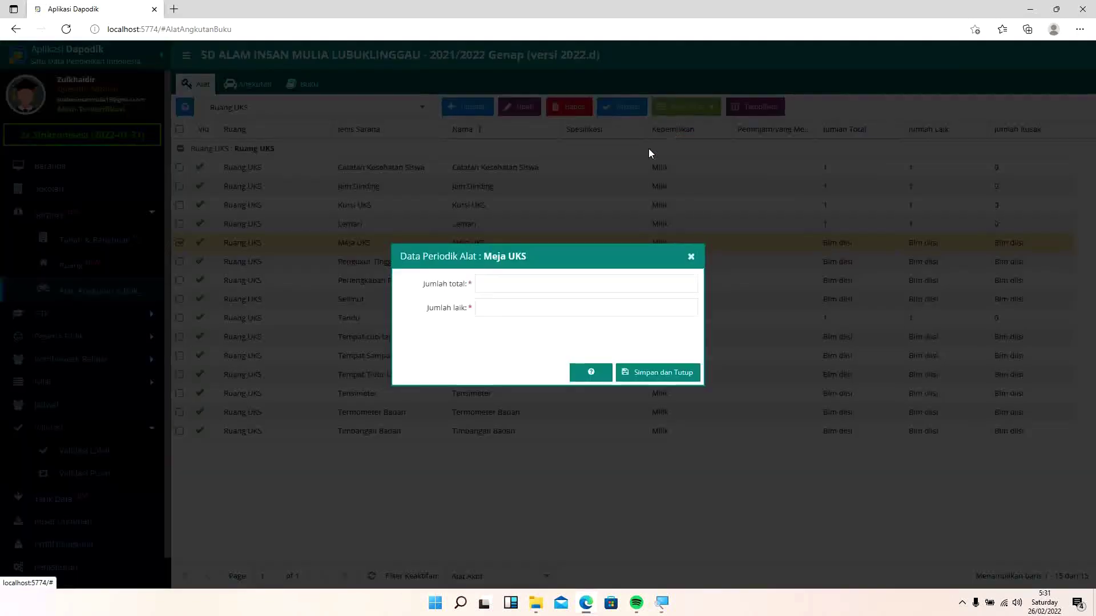
click(491, 308)
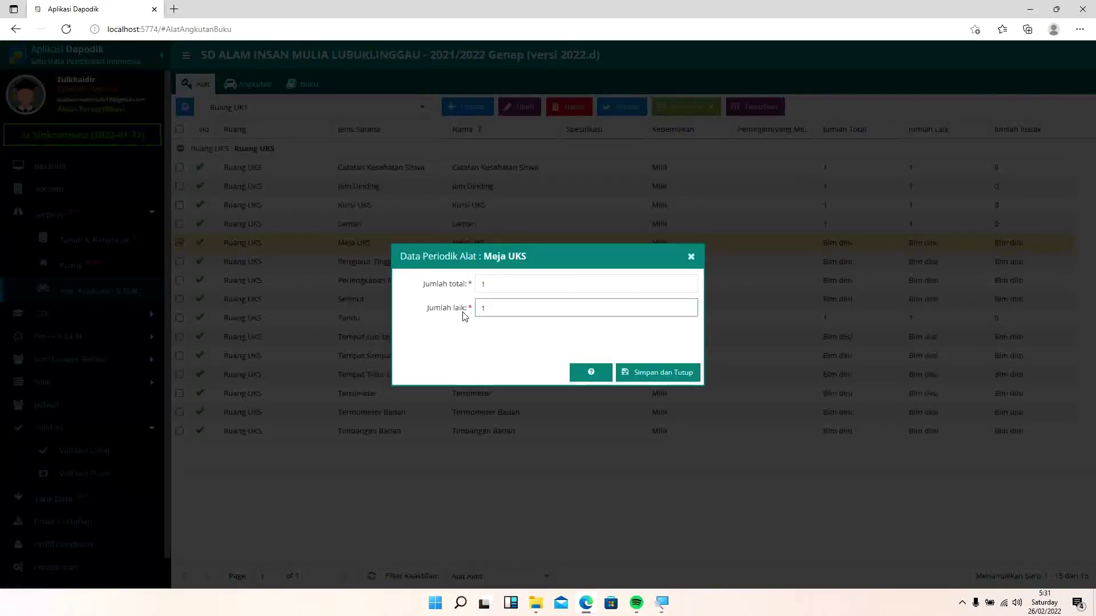
click(628, 377)
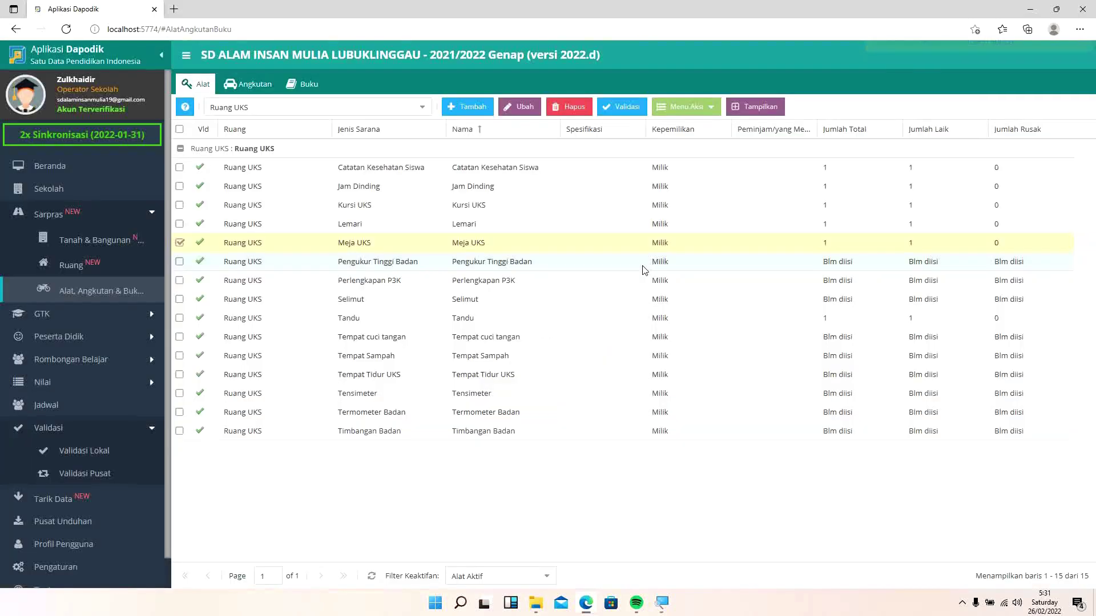
Step: Record Jumlah total 1 and Jumlah laik 1 in the 2021/2022 periodic data of Pengukur Tinggi Badan and save
click(642, 267)
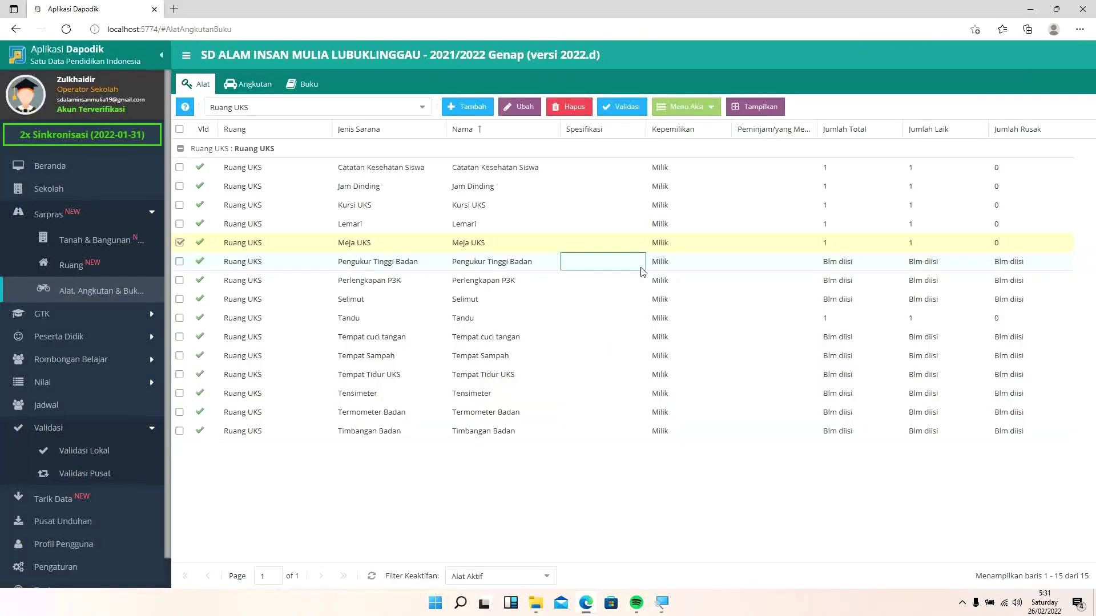
click(692, 107)
click(691, 130)
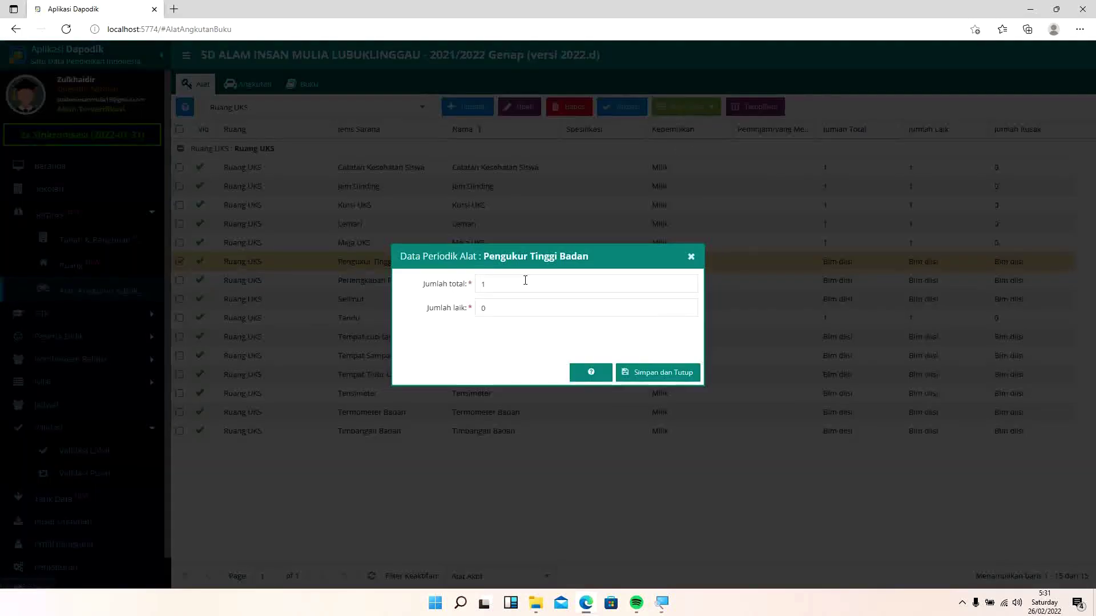
click(507, 307)
click(637, 372)
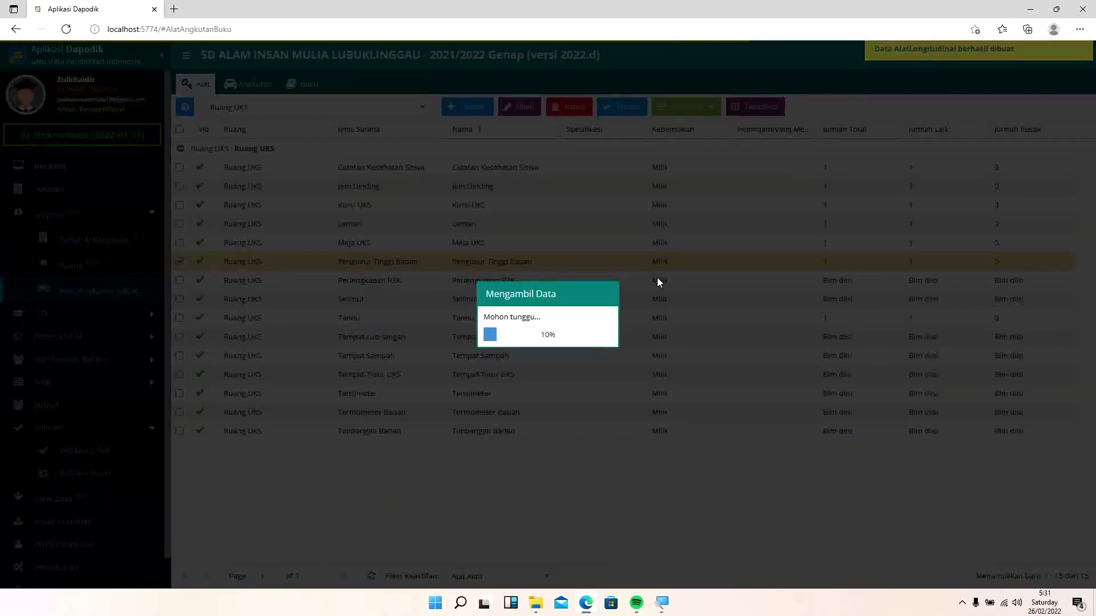
Step: Enter the 2021/2022 periodic data for Perlengkapan P3K as Jumlah total 1 and Jumlah laik 1, and save it
click(657, 279)
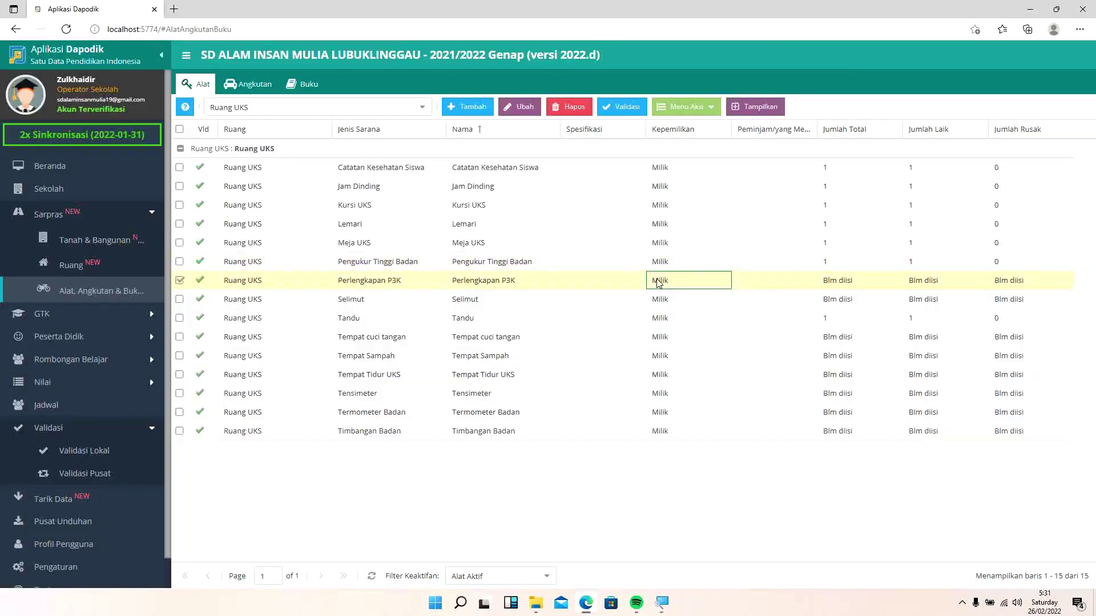
click(686, 107)
click(694, 130)
text(1)
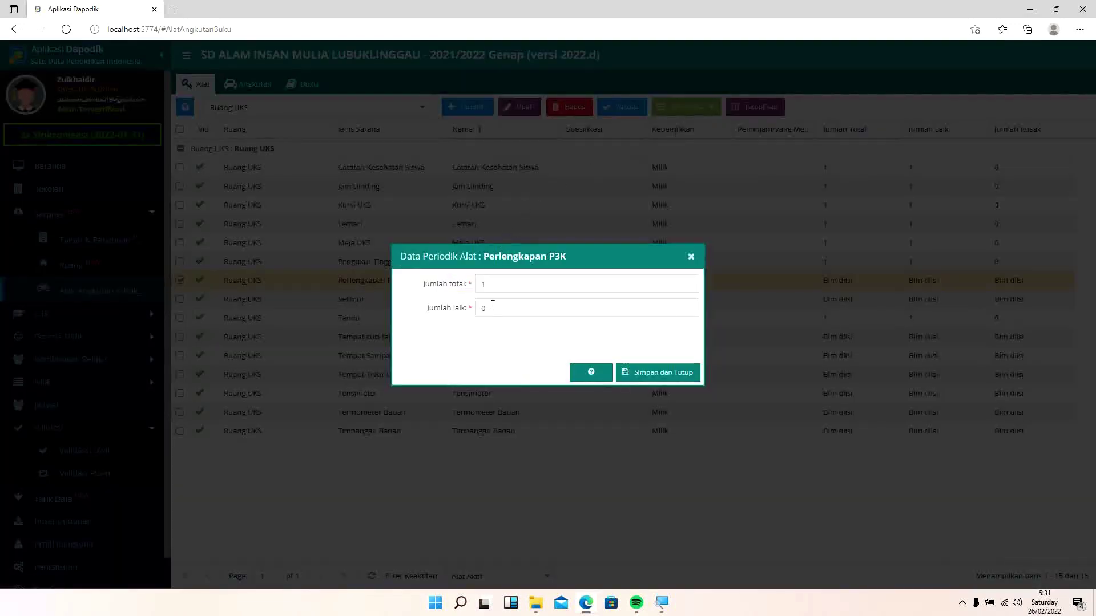
click(479, 307)
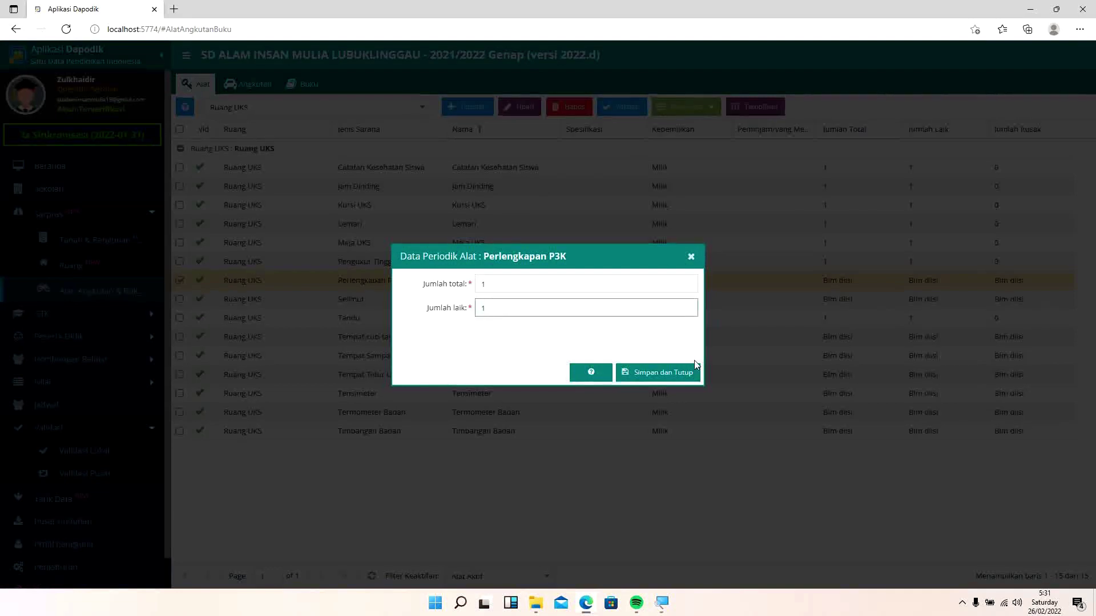
click(680, 373)
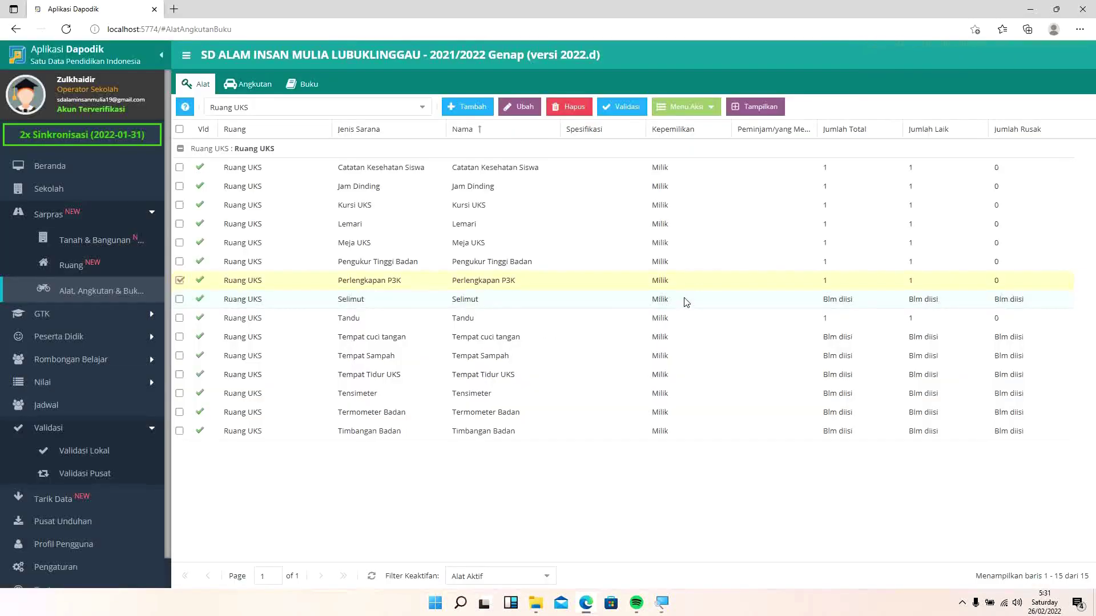
Step: Save the 2021/2022 periodic data for Selimut with Jumlah total 1 and Jumlah laik 1
click(687, 301)
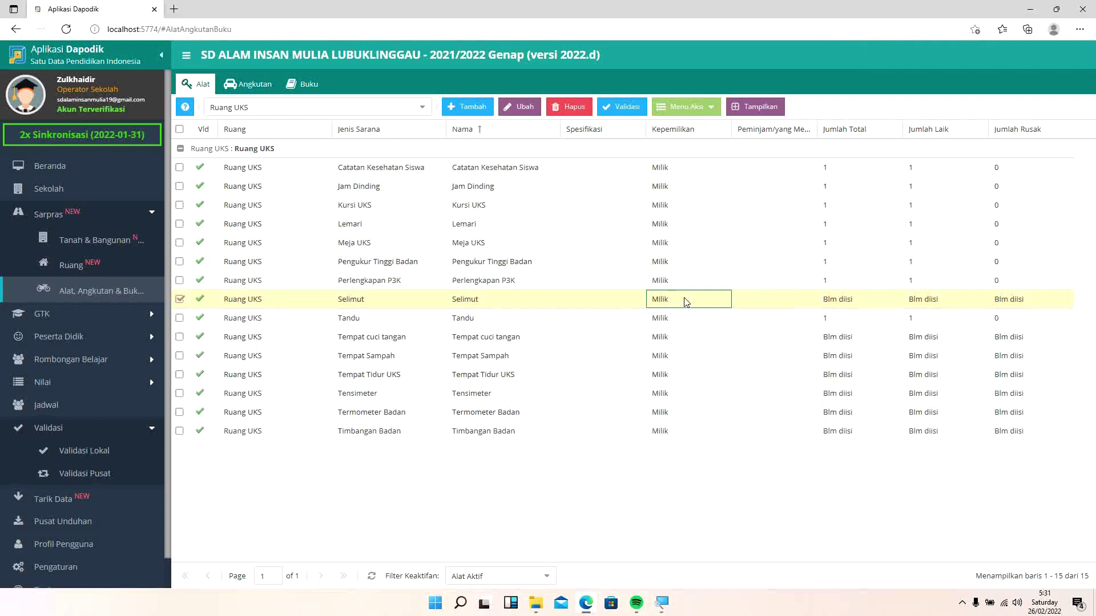
click(693, 107)
click(696, 126)
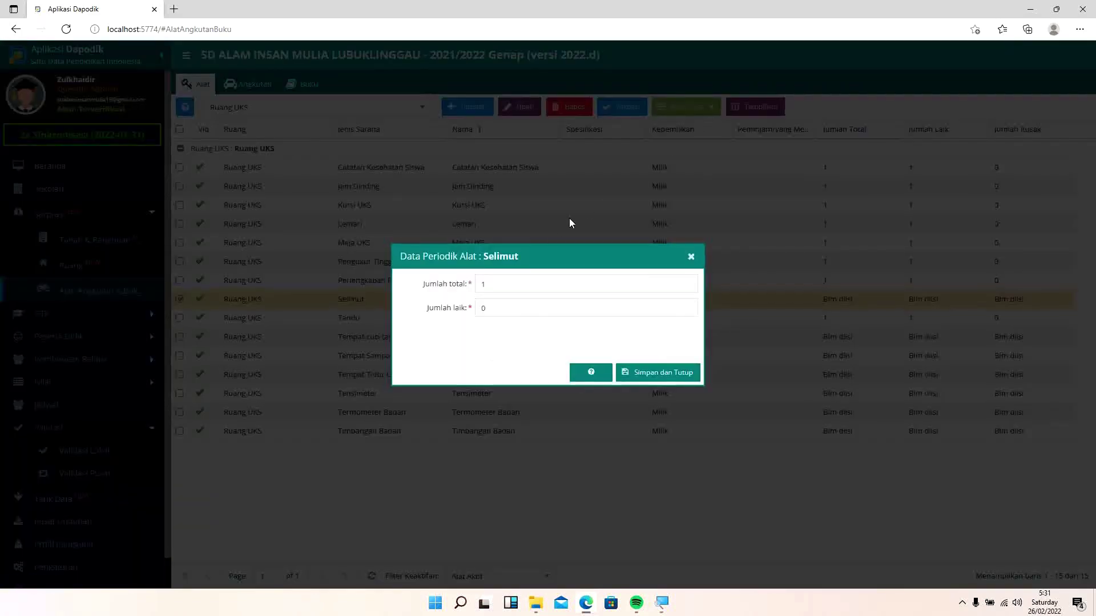
click(505, 310)
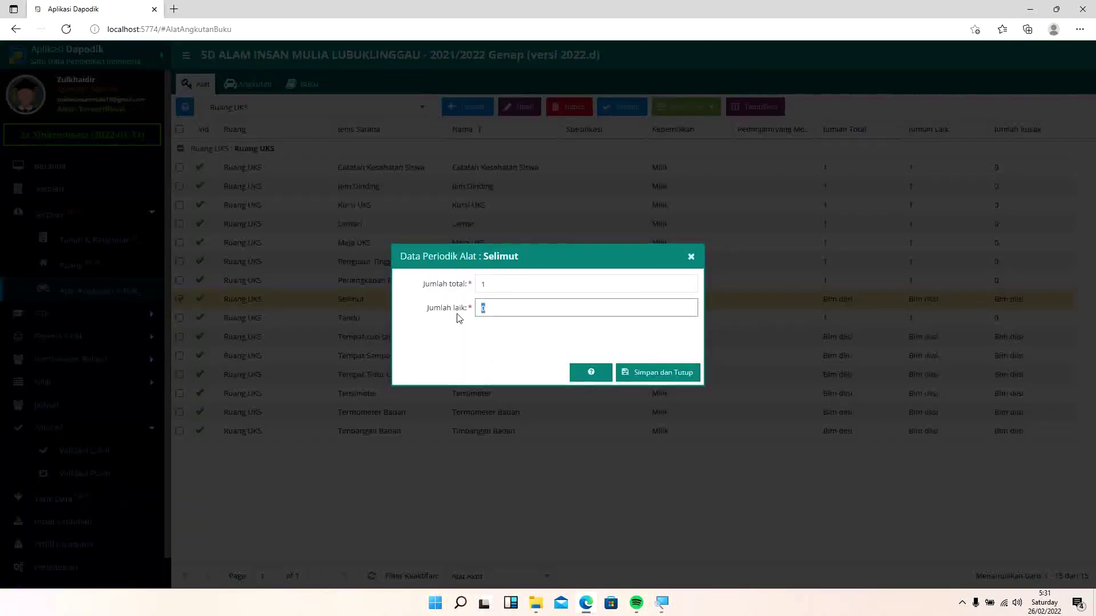
click(695, 379)
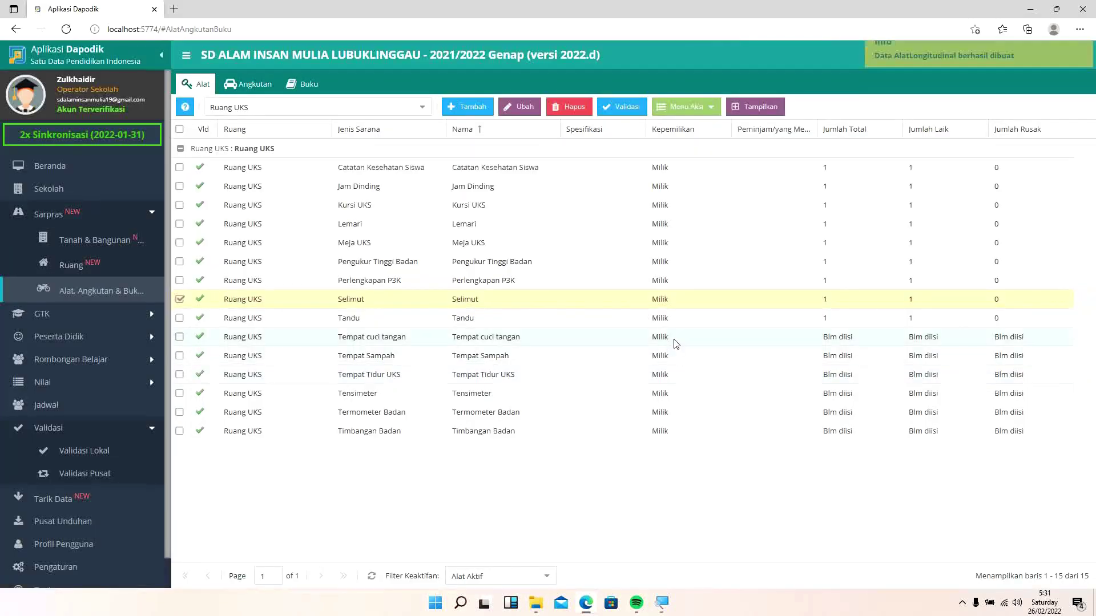
Step: Set Jumlah total and Jumlah laik to 1 in the 2021/2022 periodic data of Tempat cuci tangan and save
click(671, 338)
click(690, 110)
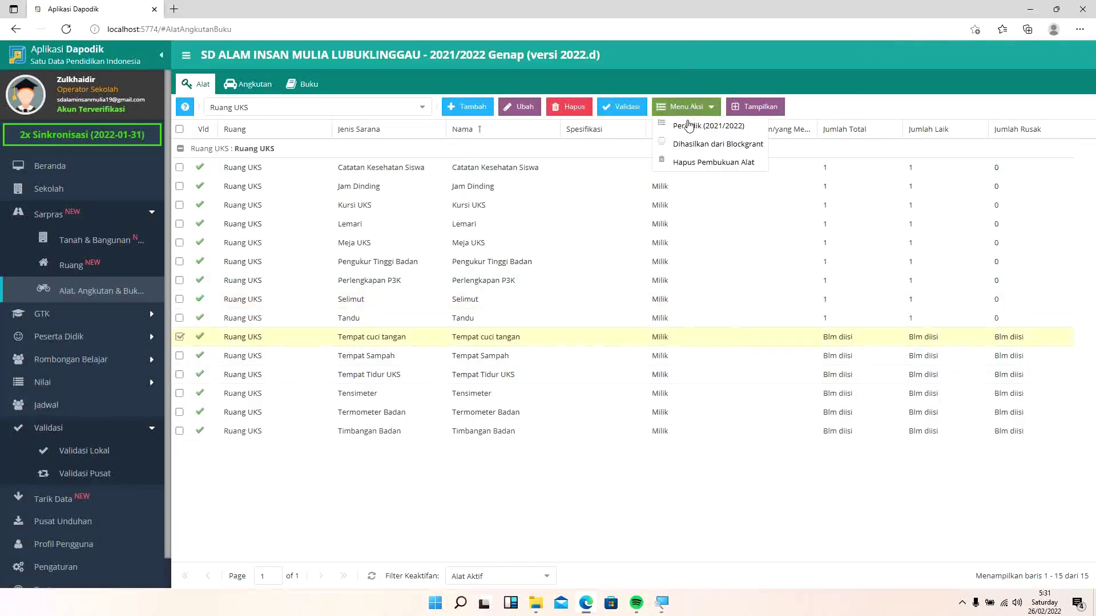
click(724, 125)
click(476, 311)
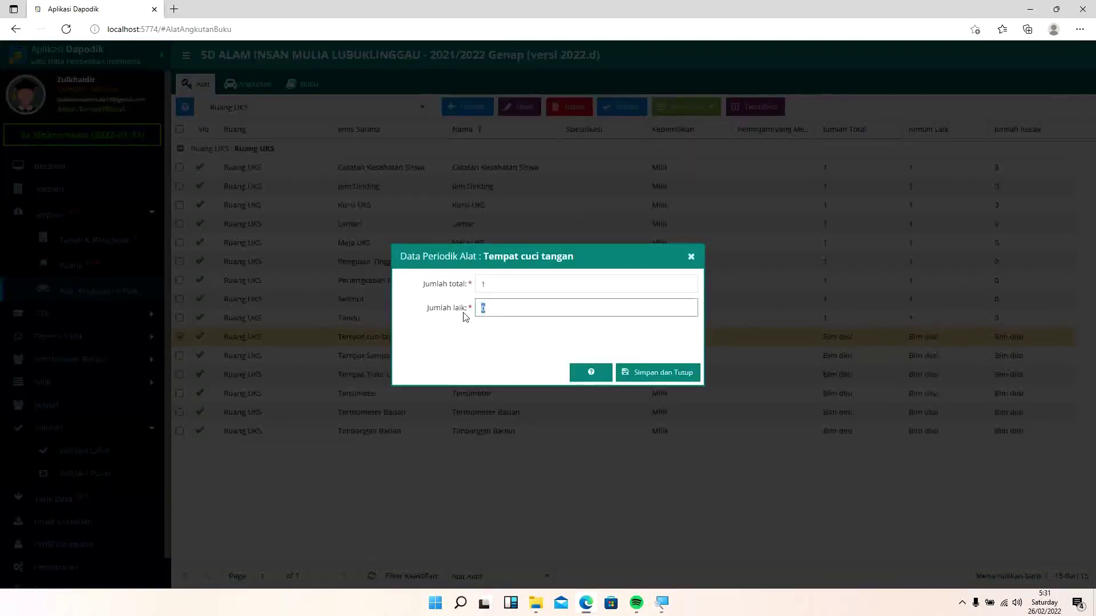
click(638, 371)
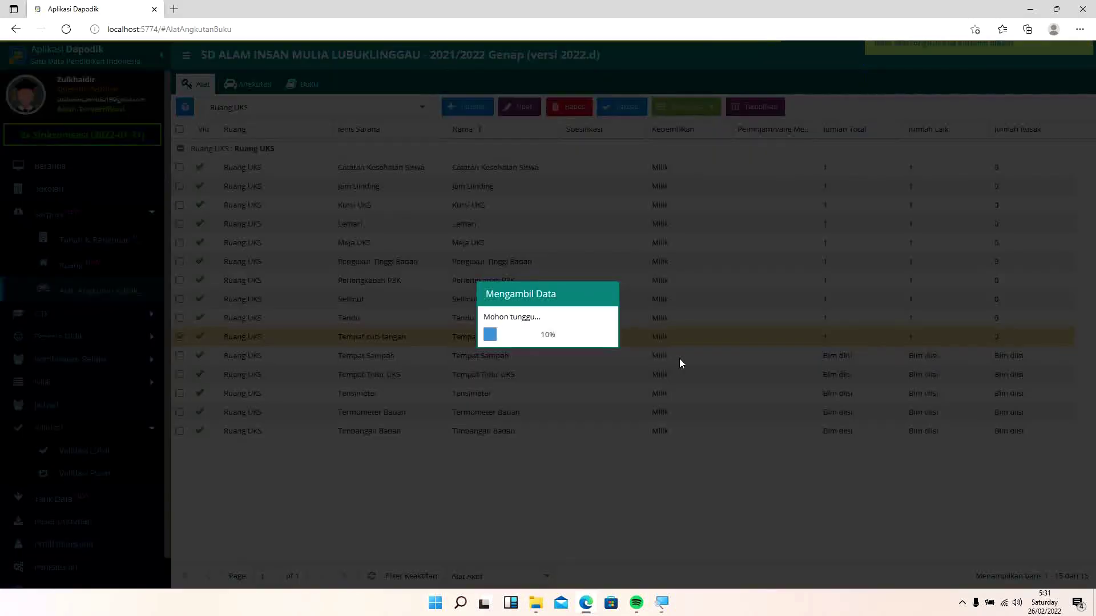
Step: Fill in the 2021/2022 periodic data for Tempat Sampah with total 1 and laik 1, and save it
click(679, 358)
click(658, 104)
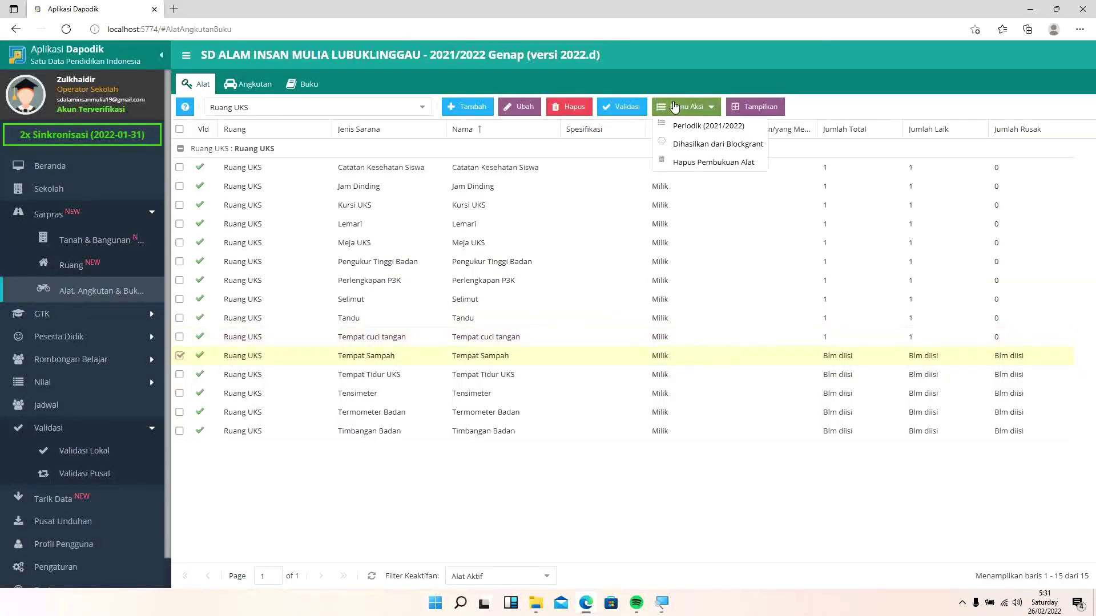
click(671, 125)
click(484, 306)
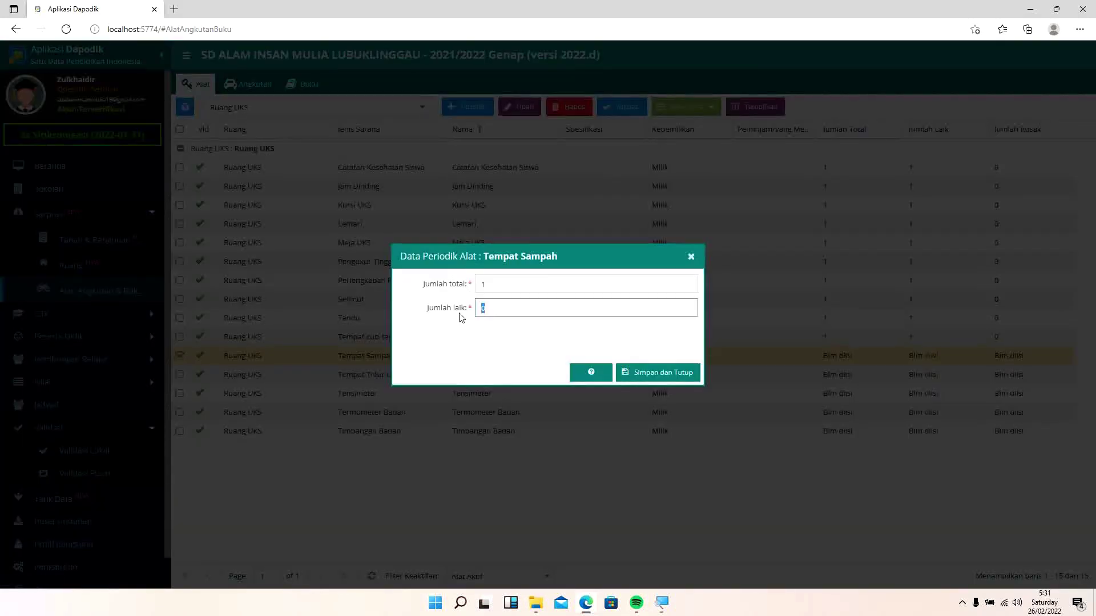
click(653, 373)
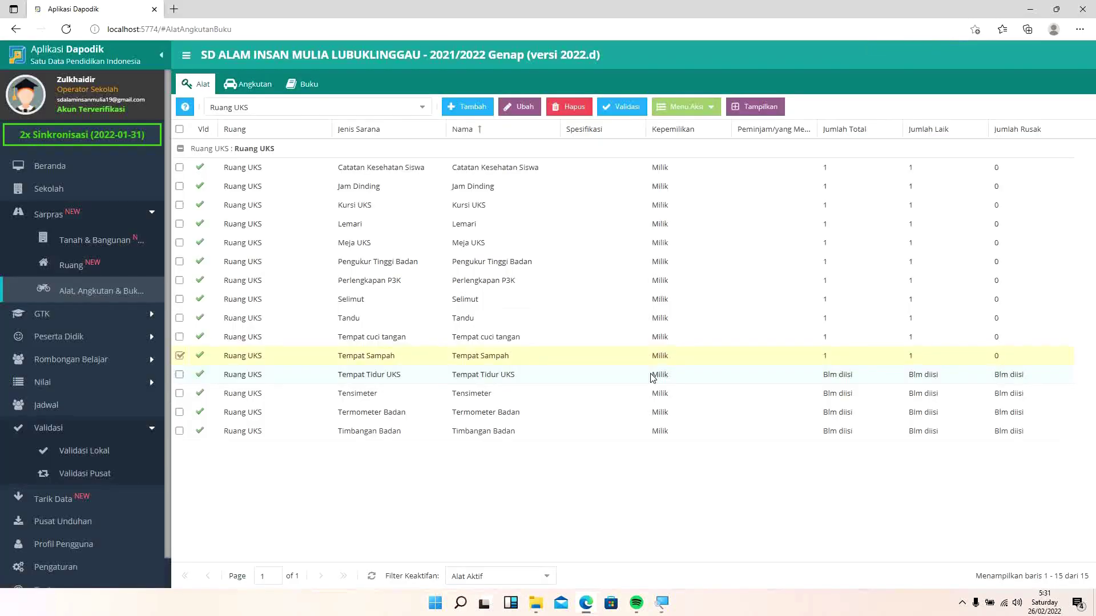
Step: Record the 2021/2022 periodic data for Tempat Tidur UKS as Jumlah total 1 and Jumlah laik 1, and save it
click(653, 373)
click(702, 107)
click(703, 137)
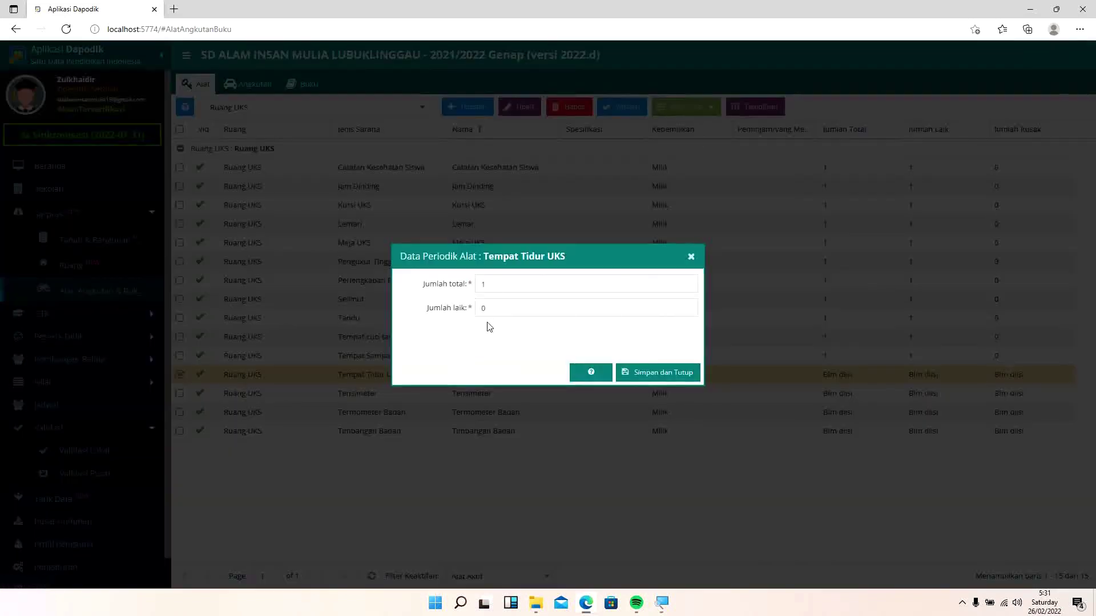
drag(493, 310, 468, 311)
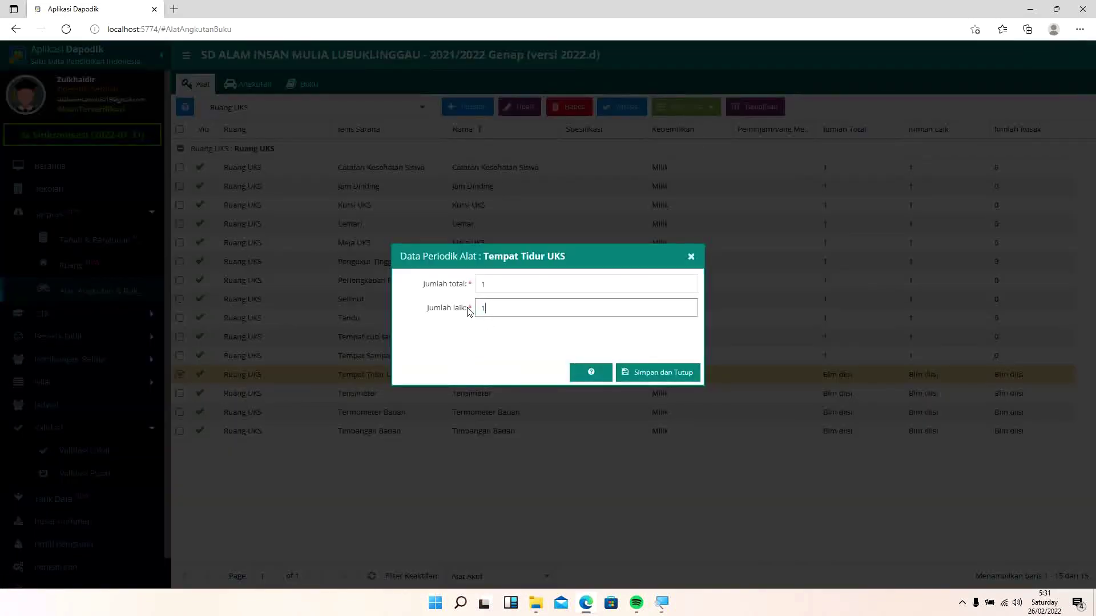
click(632, 372)
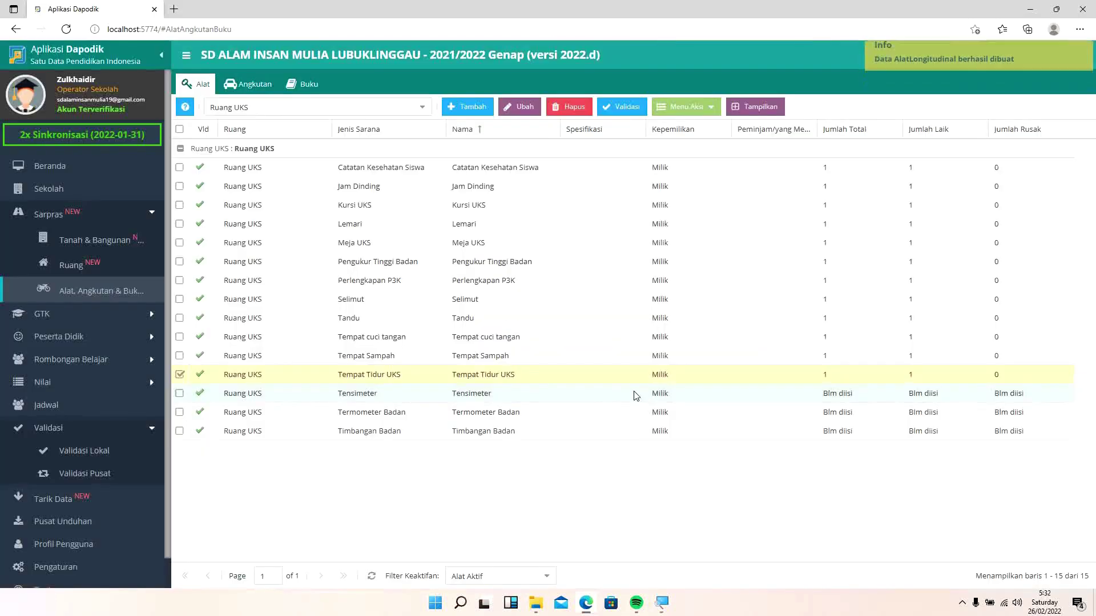
Step: Enter Jumlah total 1 and Jumlah laik 1 in the 2021/2022 periodic data of Tensimeter and save
click(635, 395)
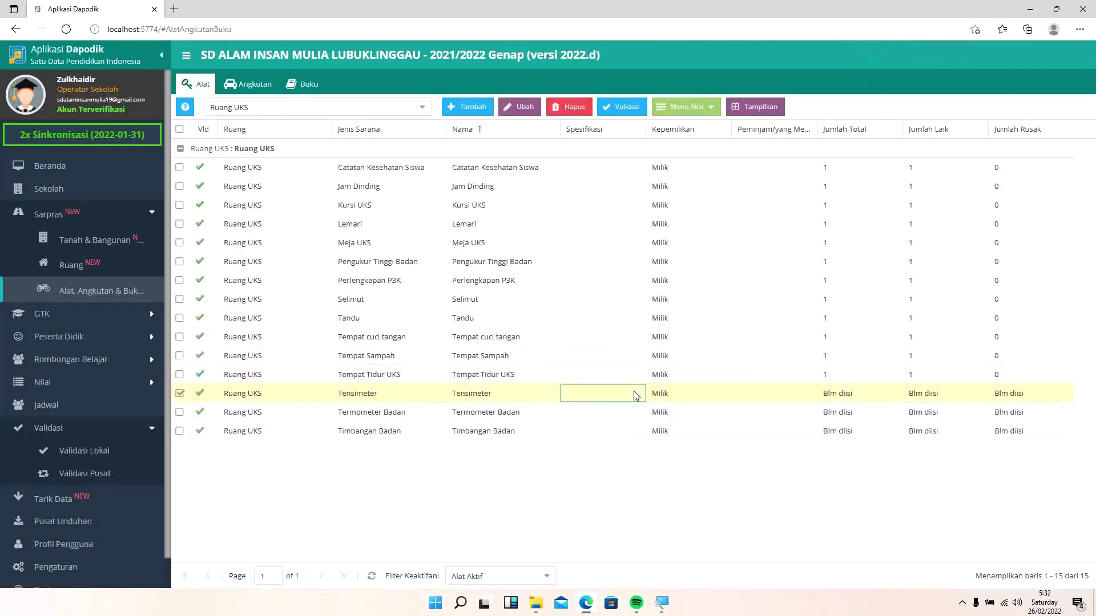
click(707, 107)
click(702, 127)
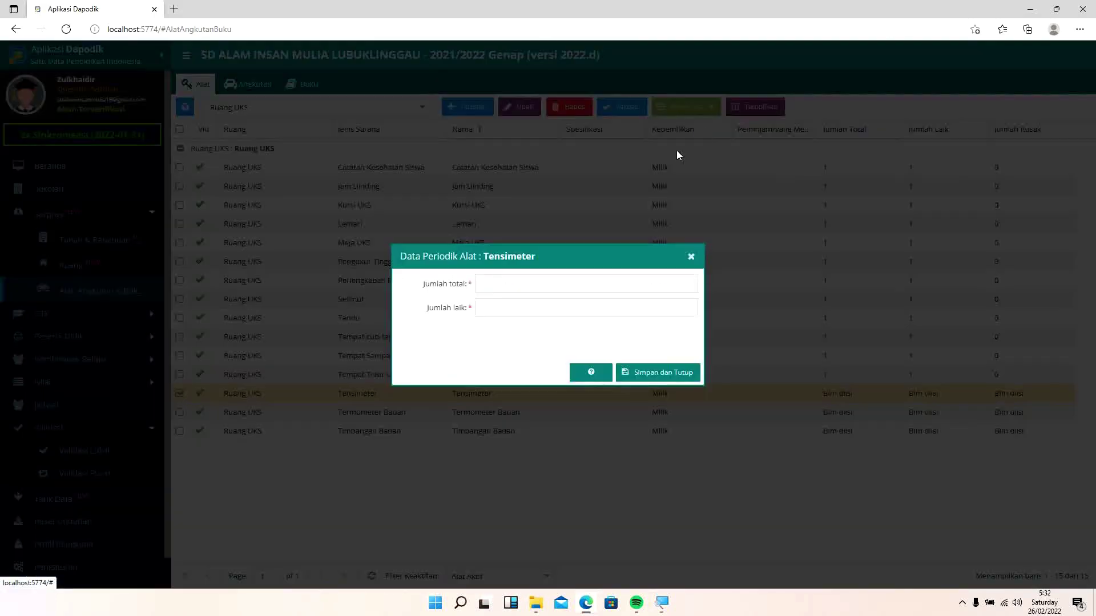
click(493, 311)
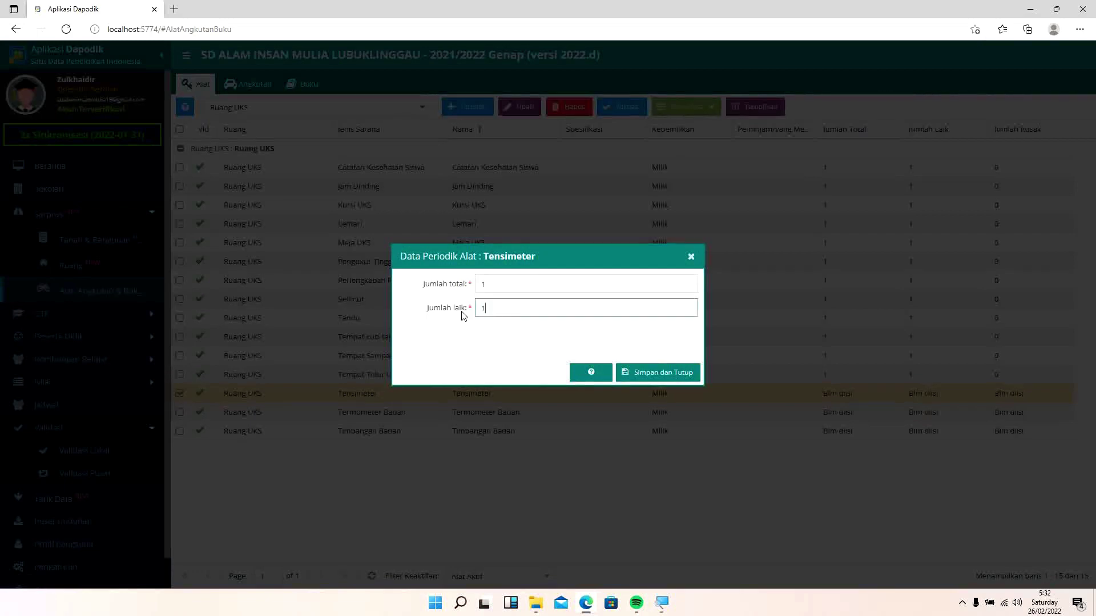
click(655, 372)
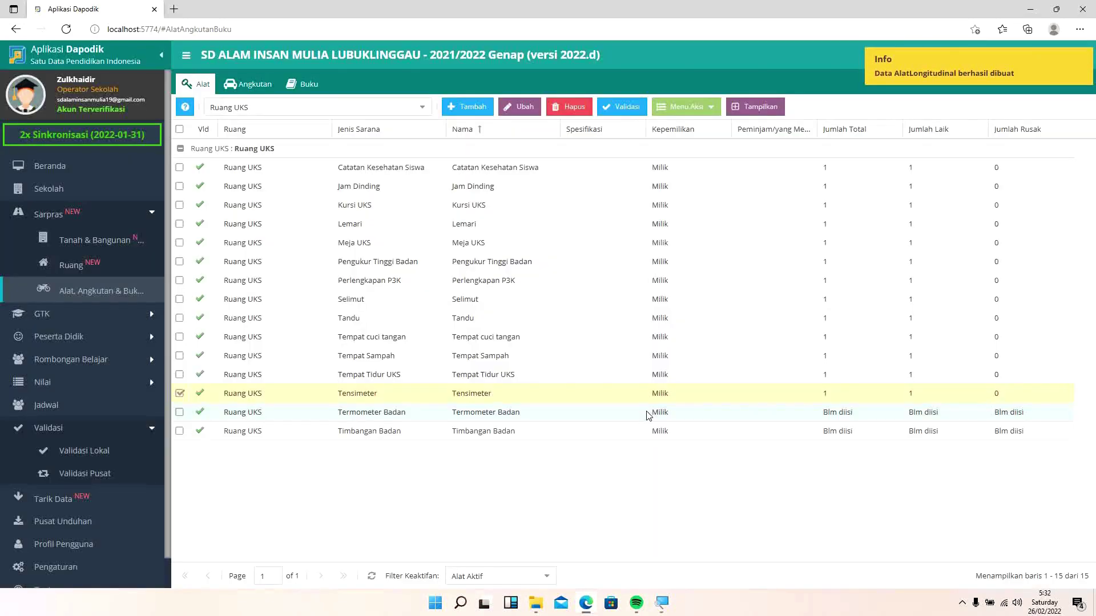
Step: Save the 2021/2022 periodic data for Termometer Badan with Jumlah total 1 and Jumlah laik 1
click(649, 416)
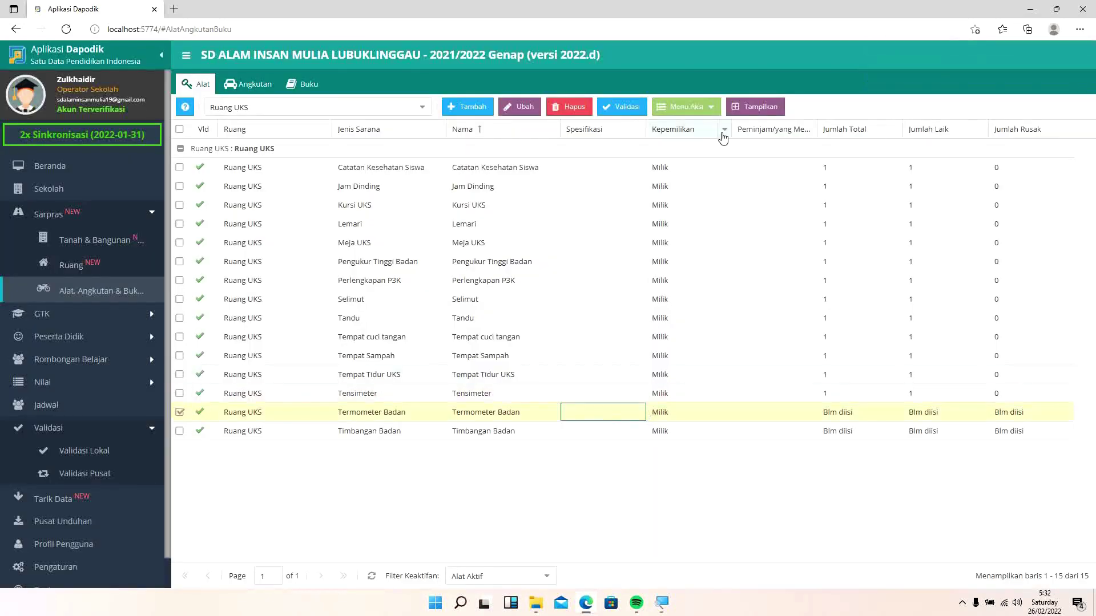
click(703, 113)
click(703, 125)
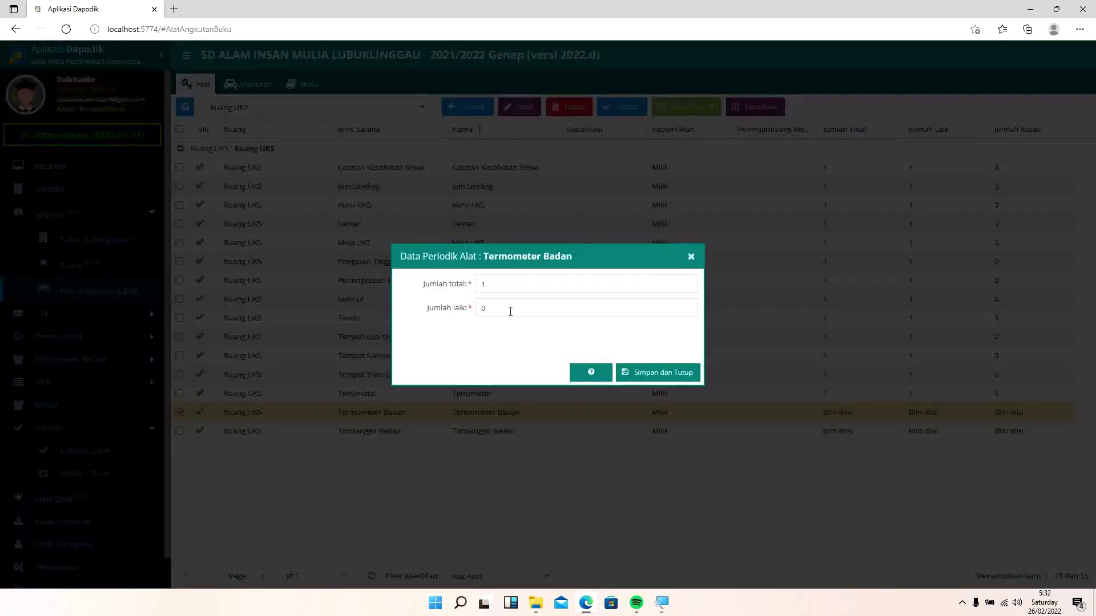
click(491, 311)
click(691, 374)
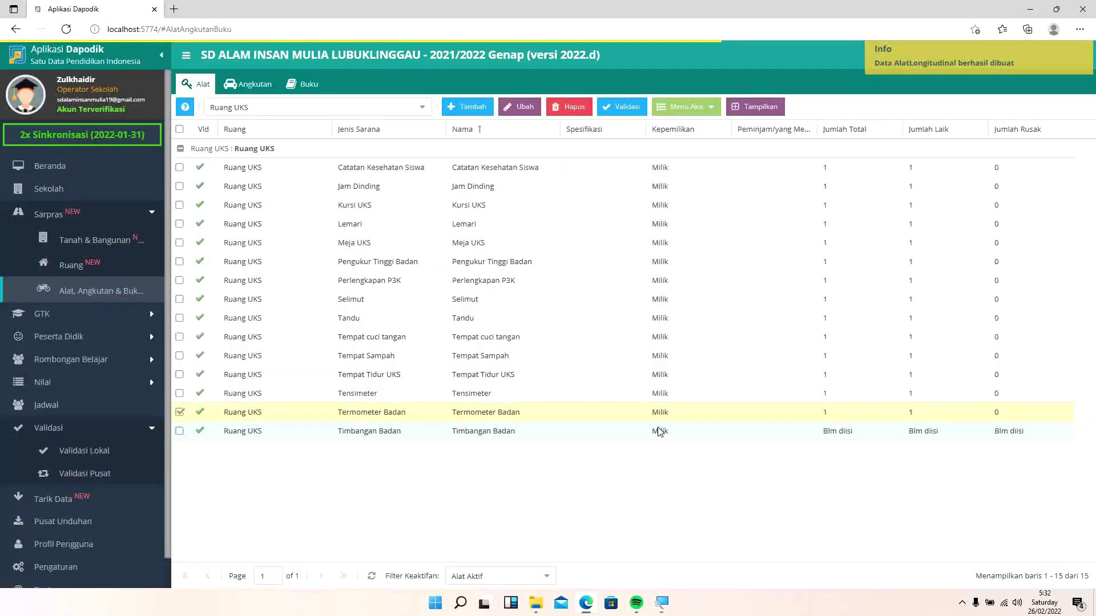
Step: Complete the 2021/2022 periodic data for Timbangan Badan with Jumlah total 1 and Jumlah laik 1, and save it
click(659, 431)
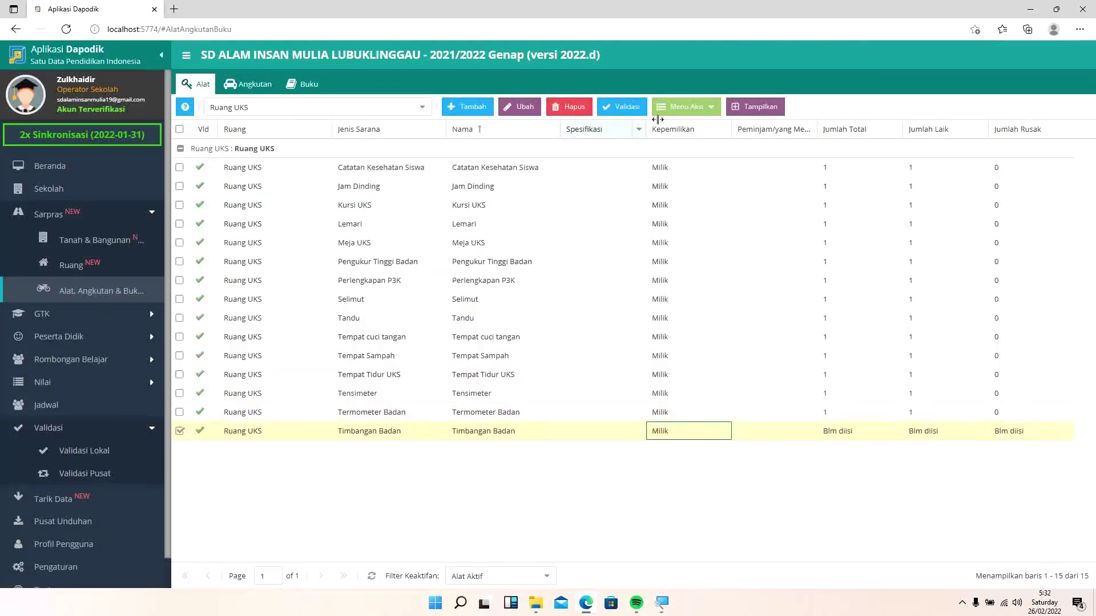
click(685, 107)
click(703, 125)
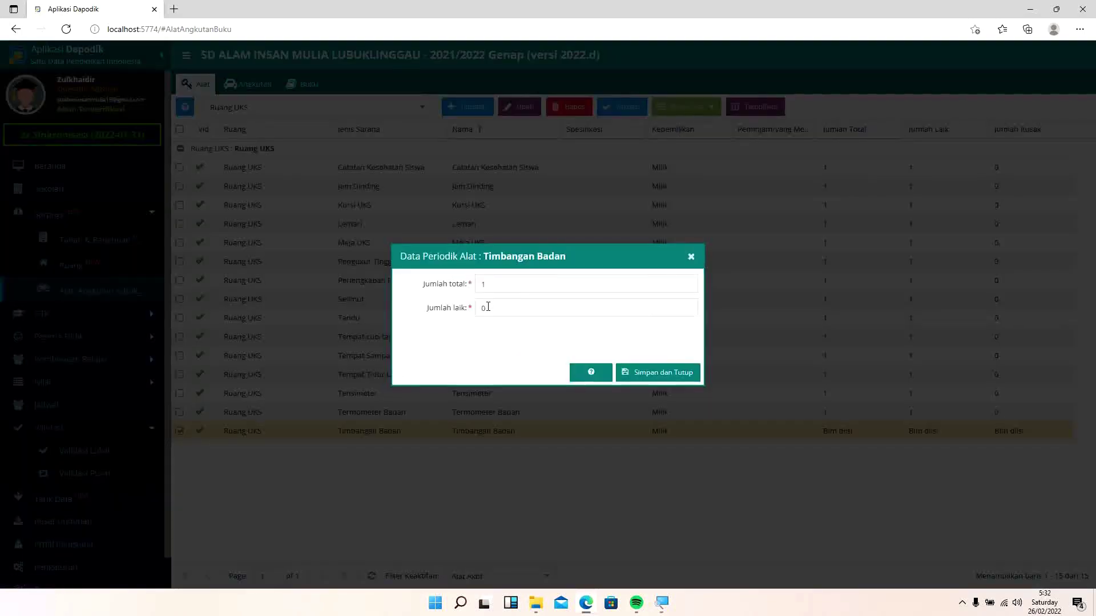
click(488, 307)
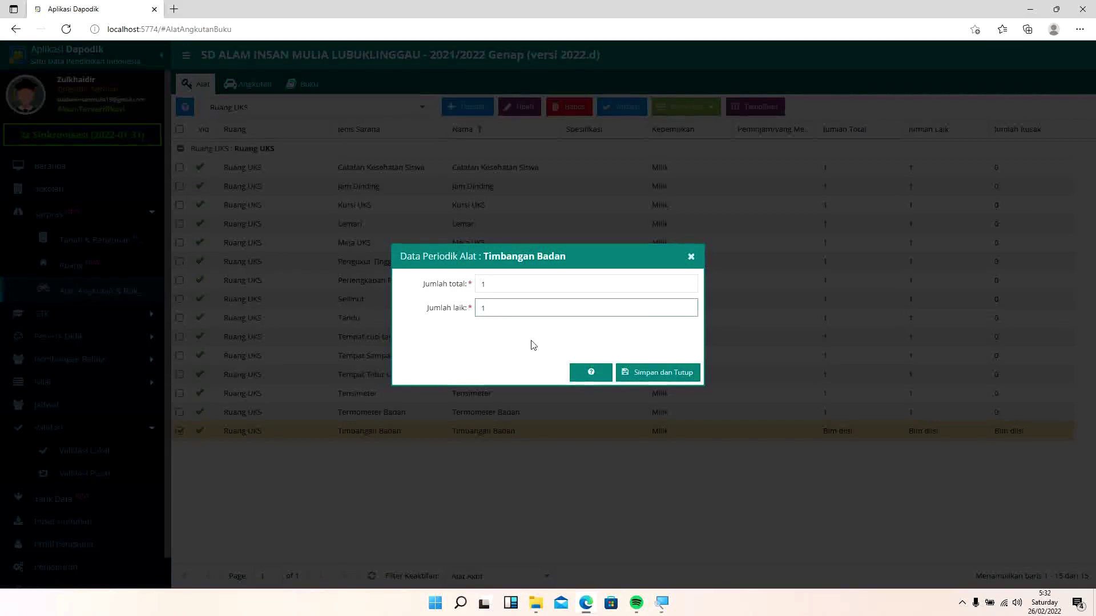
text(1)
click(635, 370)
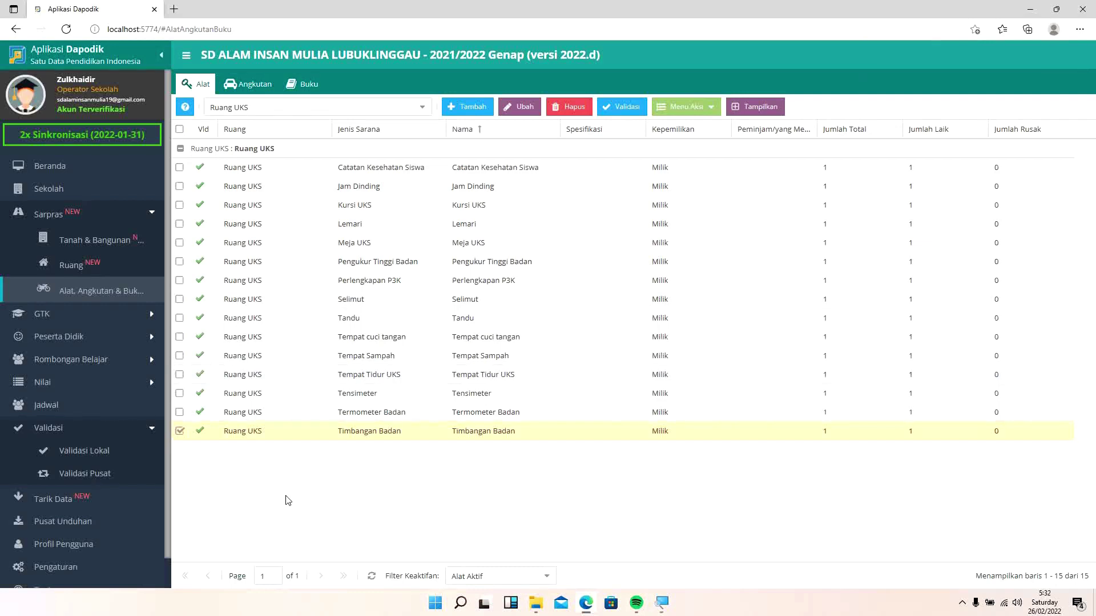
Step: Refresh the local validation results and review the remaining invalid Sarpras entries
click(100, 456)
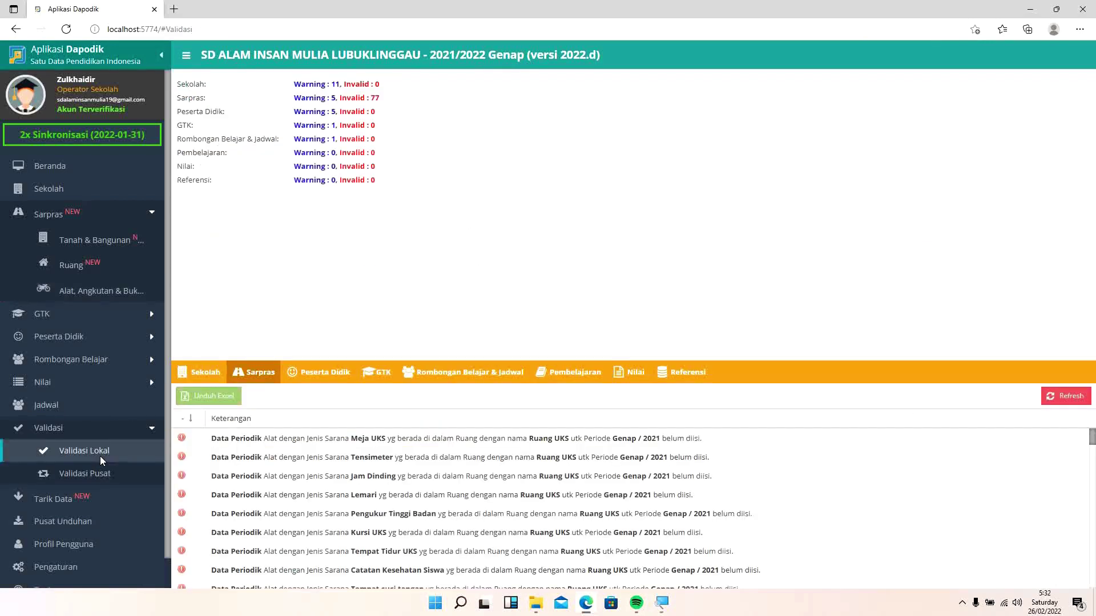
click(1070, 398)
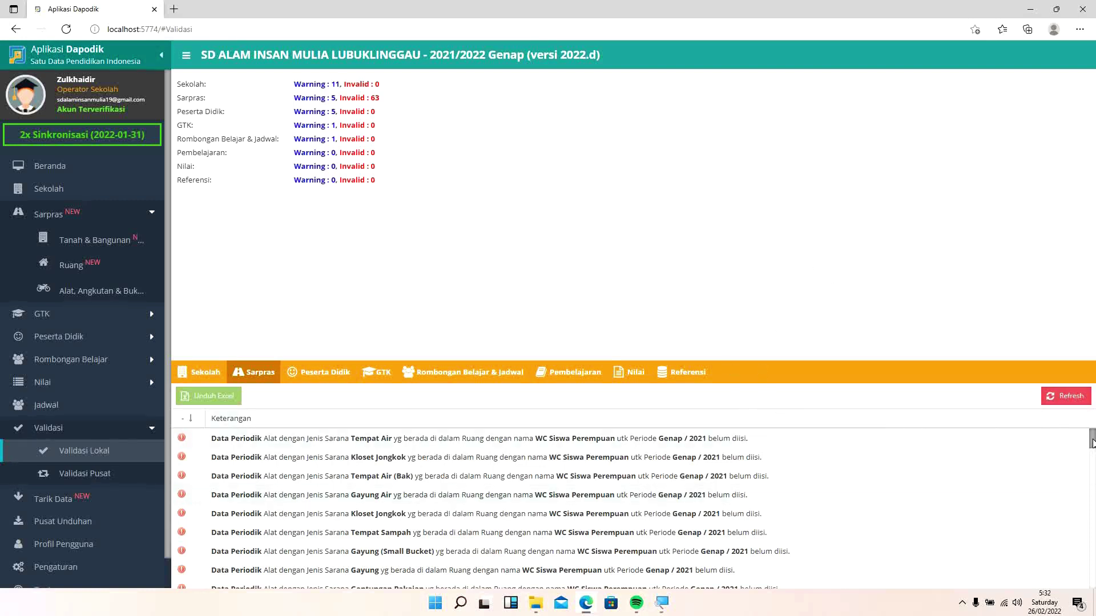
mouse_move(1091, 443)
mouse_down()
mouse_move(1092, 584)
mouse_move(1084, 435)
mouse_up()
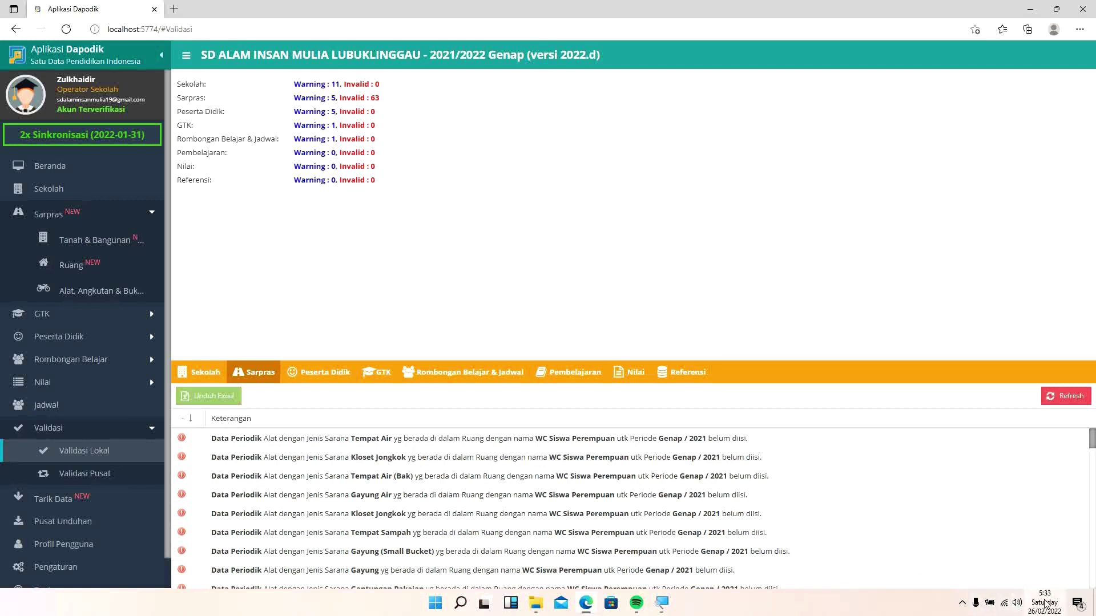
click(962, 603)
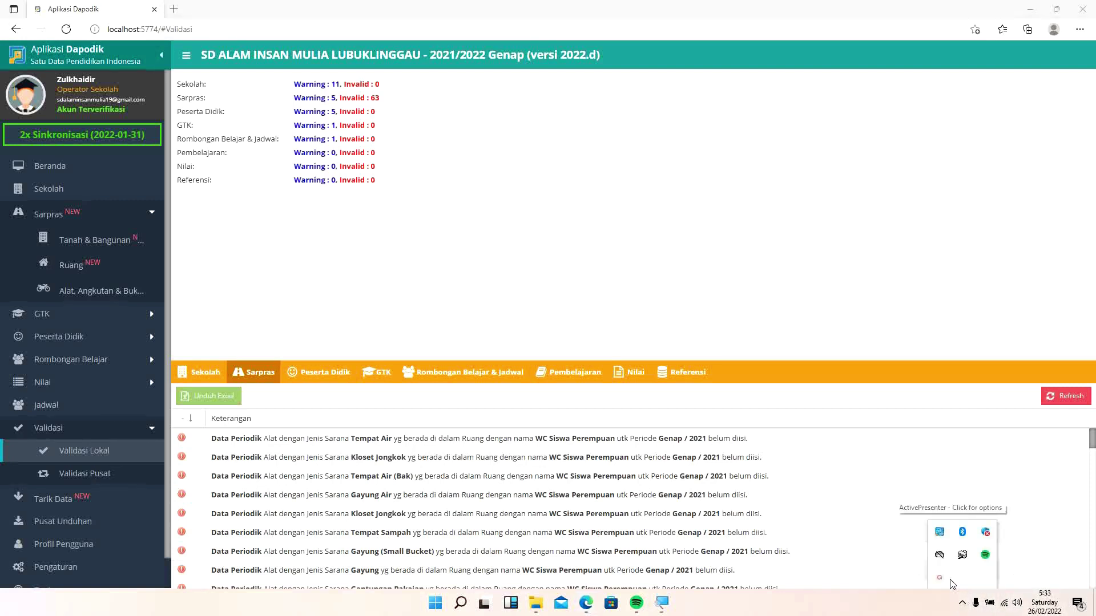
click(939, 532)
click(913, 526)
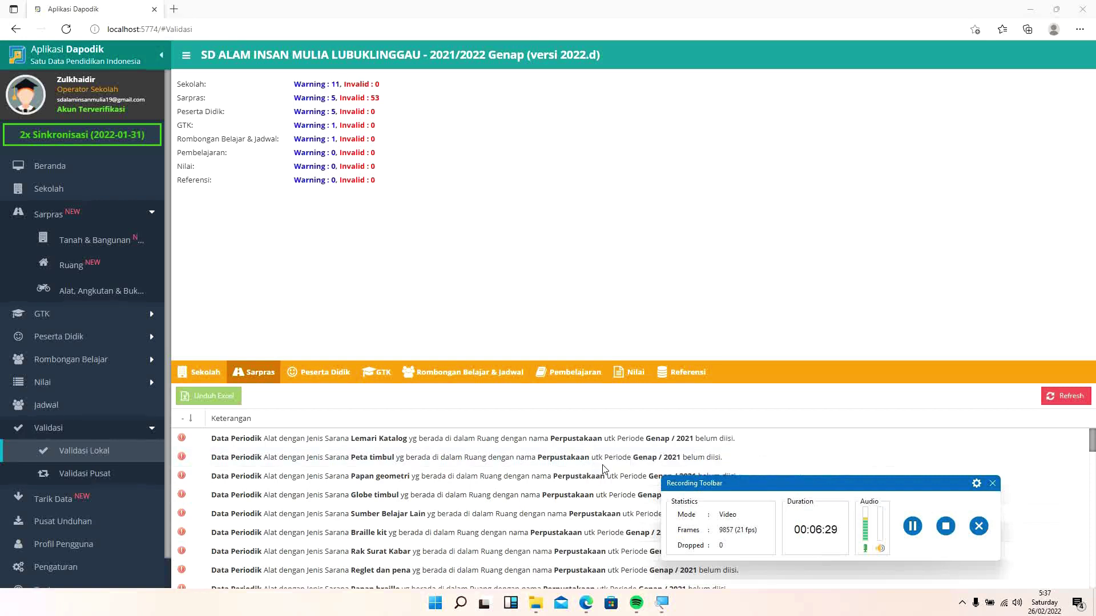
click(996, 487)
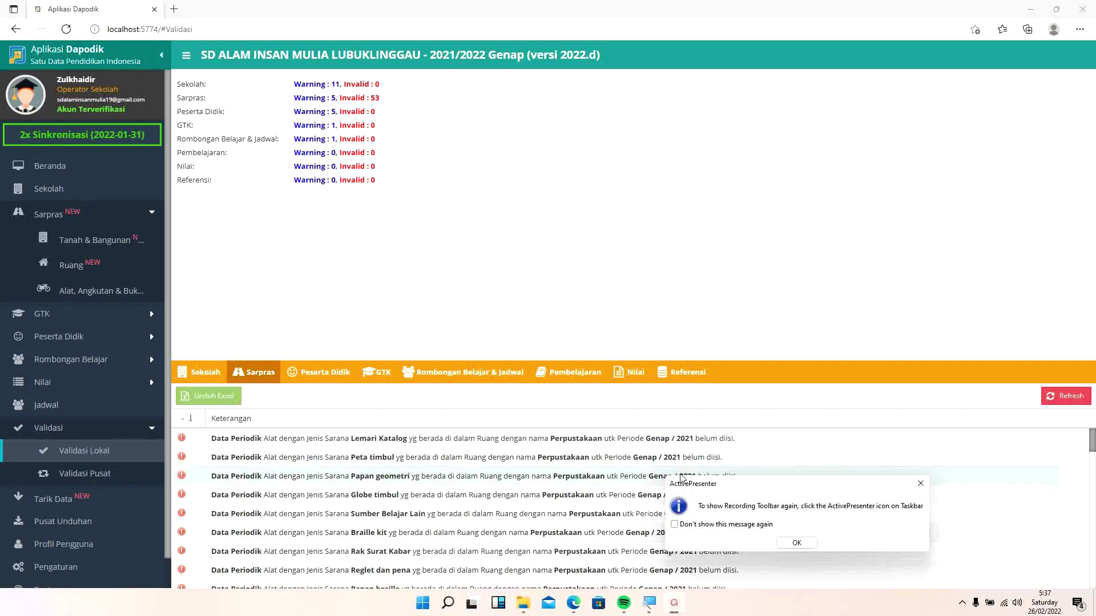
click(799, 543)
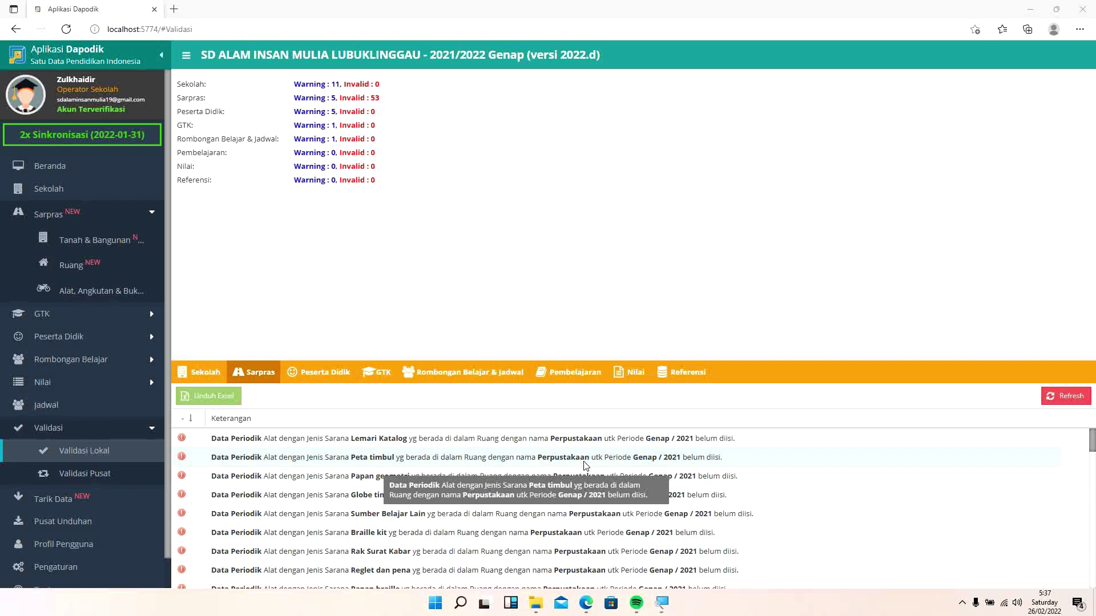
Step: Record the 2021/2022 periodic data for Peta timbul in Perpustakaan with Jumlah total 1 and Jumlah laik 0, and save it
click(116, 292)
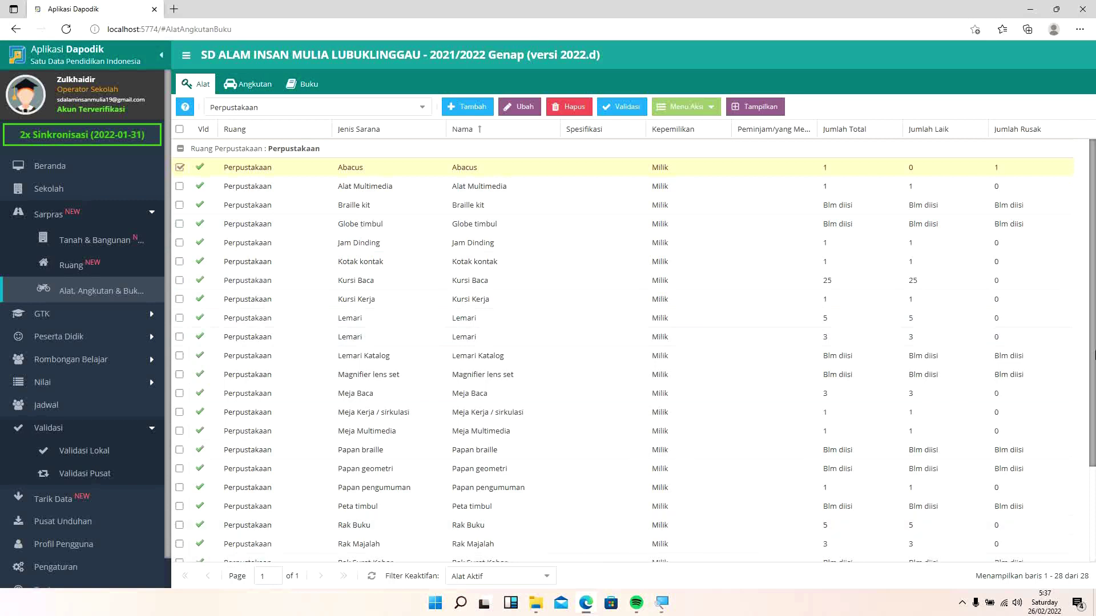
drag(1093, 330, 1093, 516)
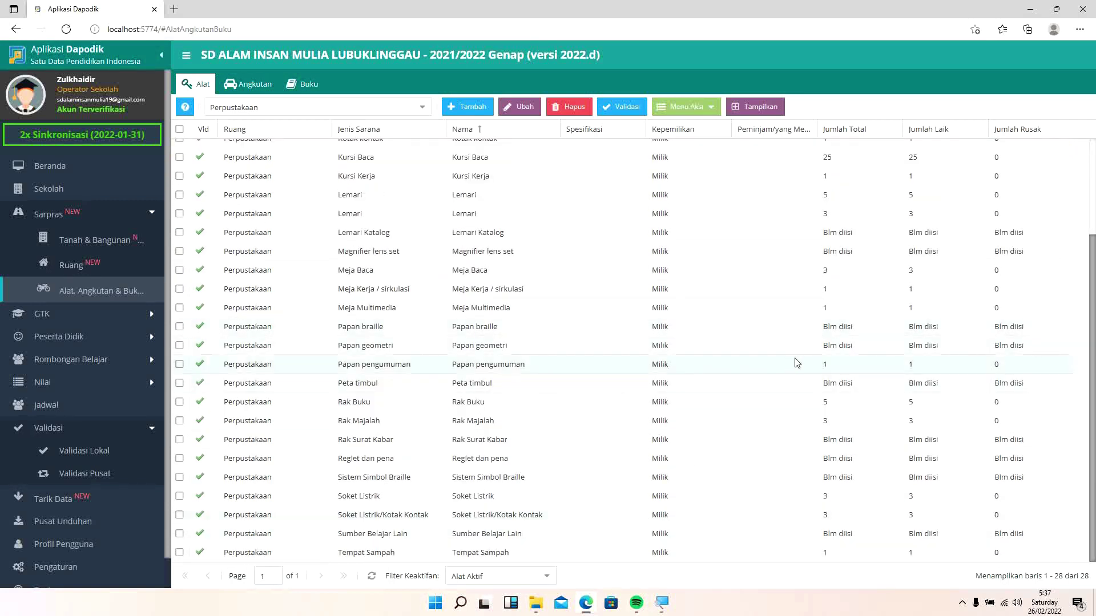
click(840, 385)
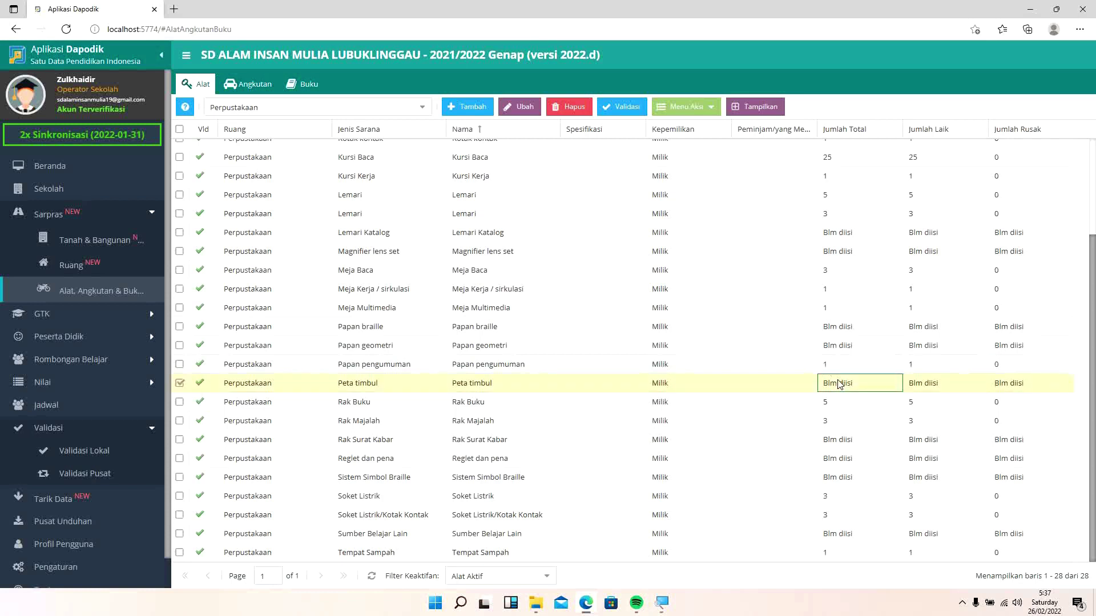
click(692, 108)
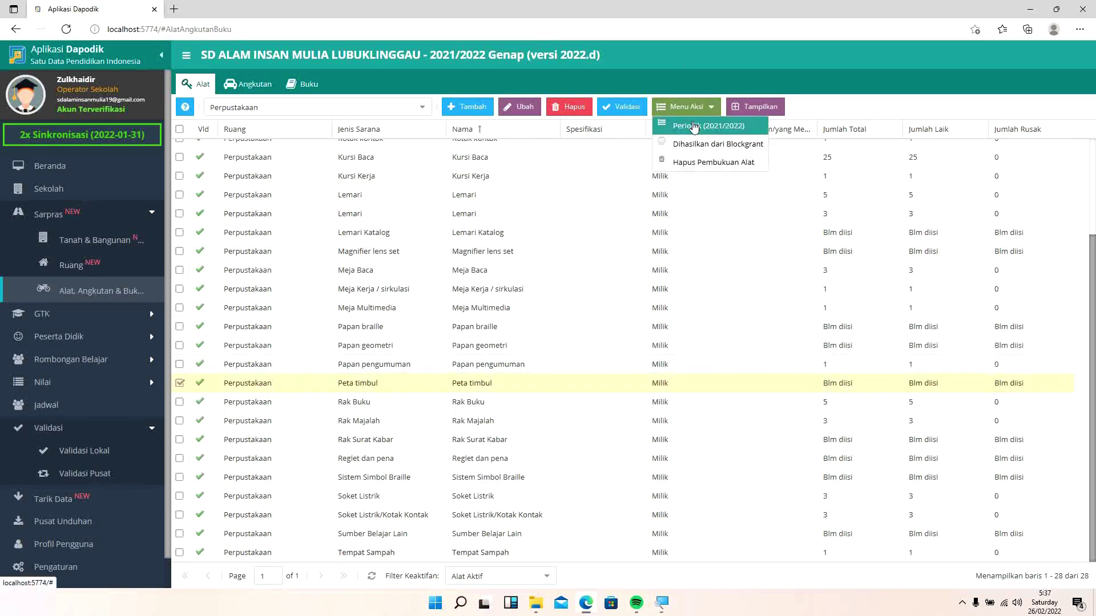
click(699, 125)
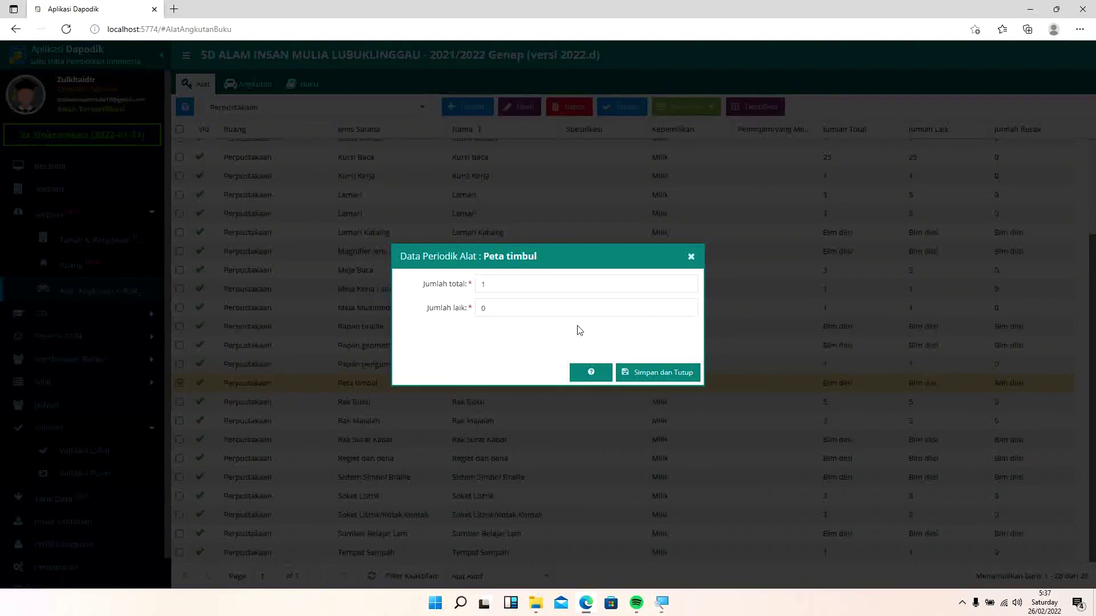
click(678, 377)
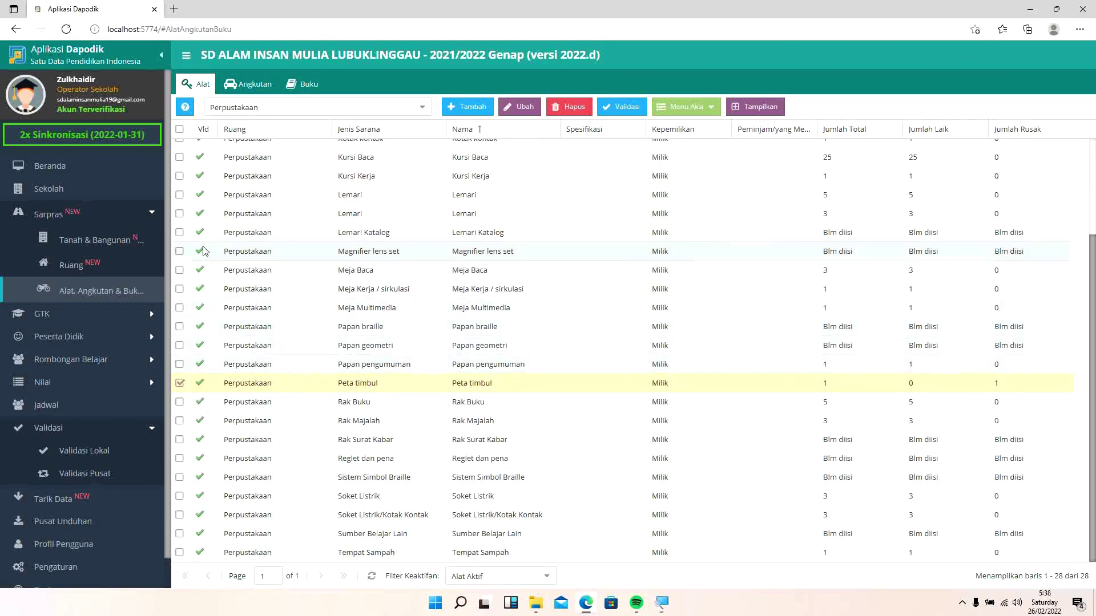
Step: Rerun the local validation to update the Sarpras entries for the Perpustakaan equipment
click(94, 448)
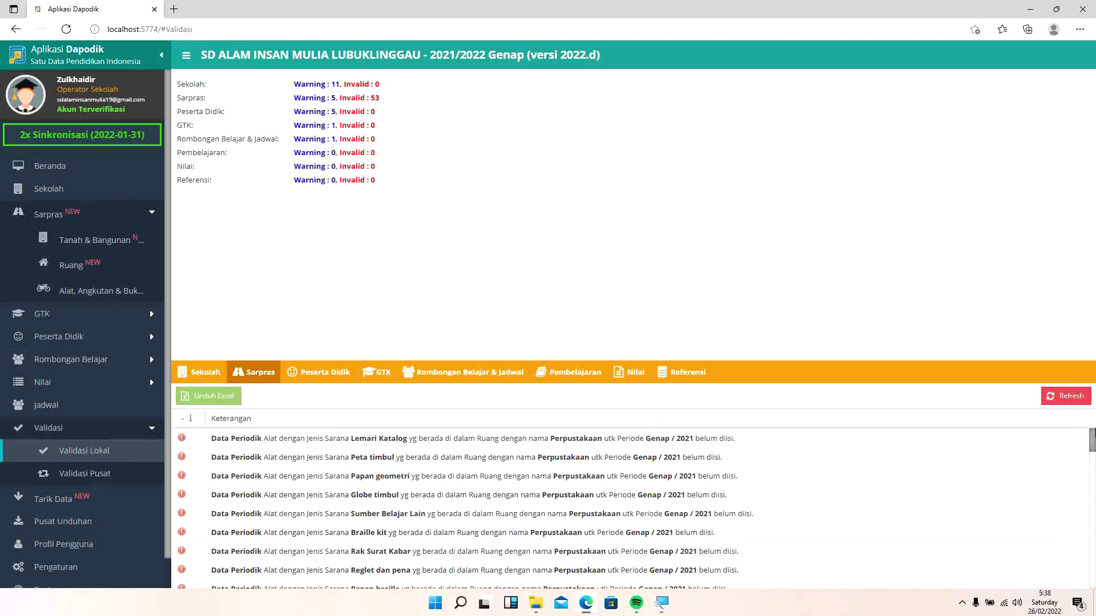
click(1077, 403)
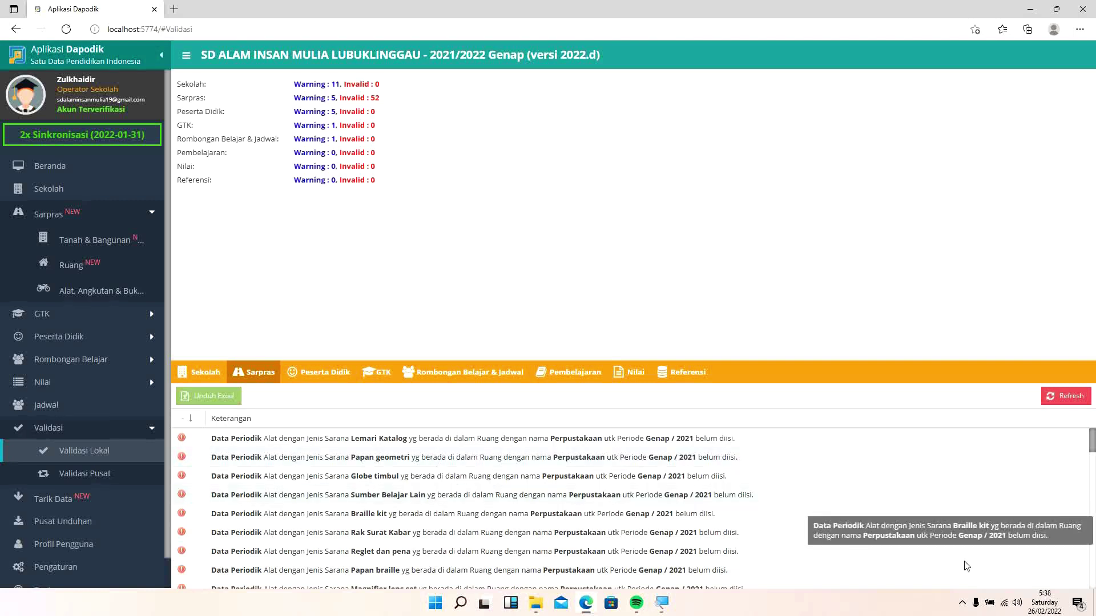
click(963, 603)
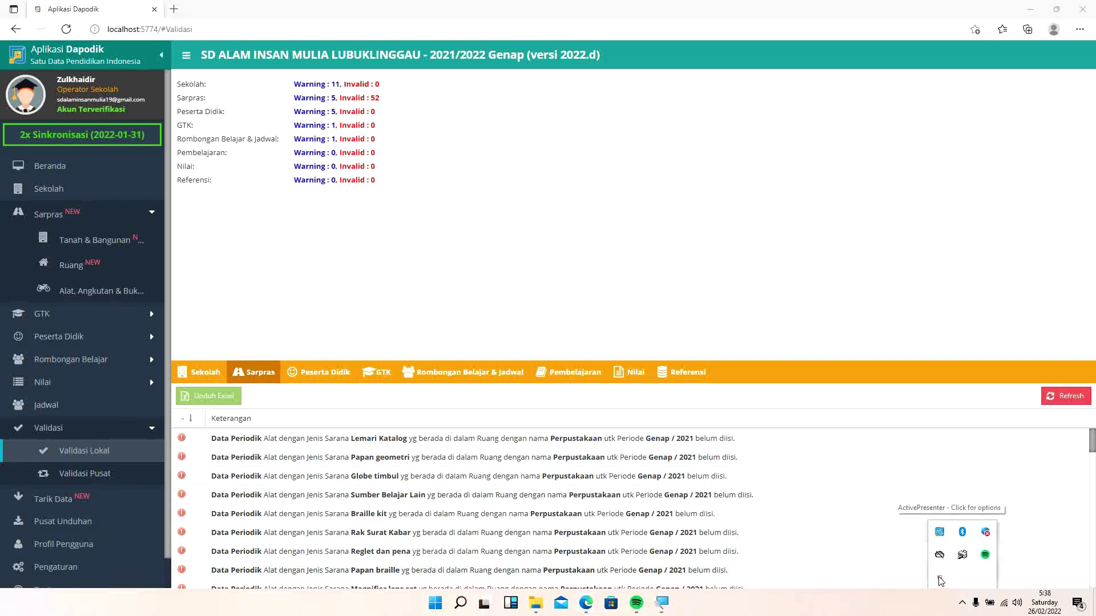
click(941, 581)
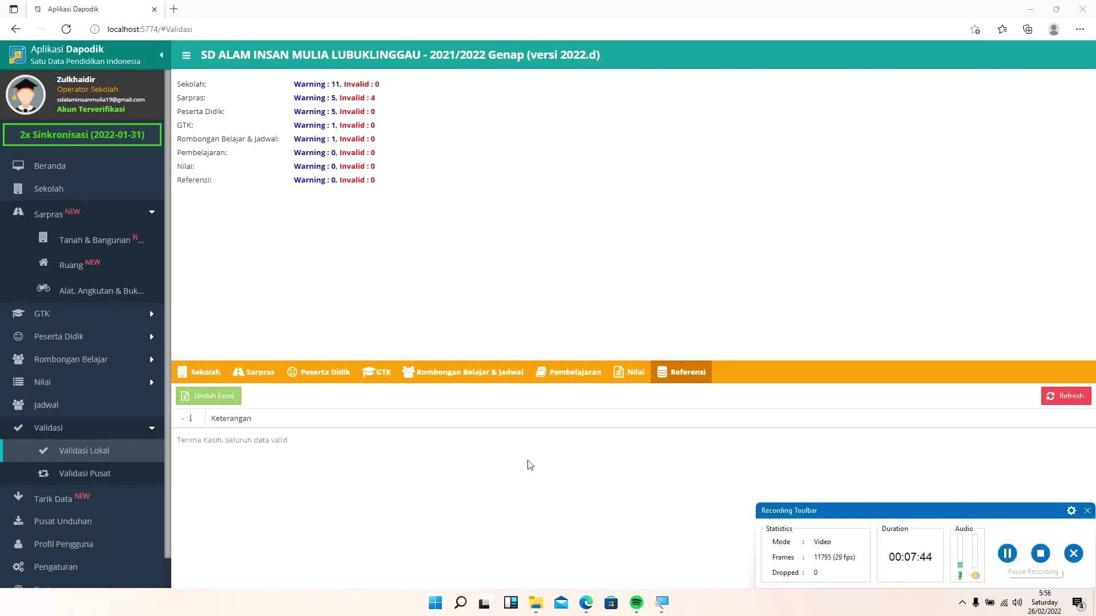
Step: Check the invalid Sarpras entries, and save Jumlah total 1 in the 2021/2022 periodic data of Pembakaran Spiritus in Lab IPA
click(270, 377)
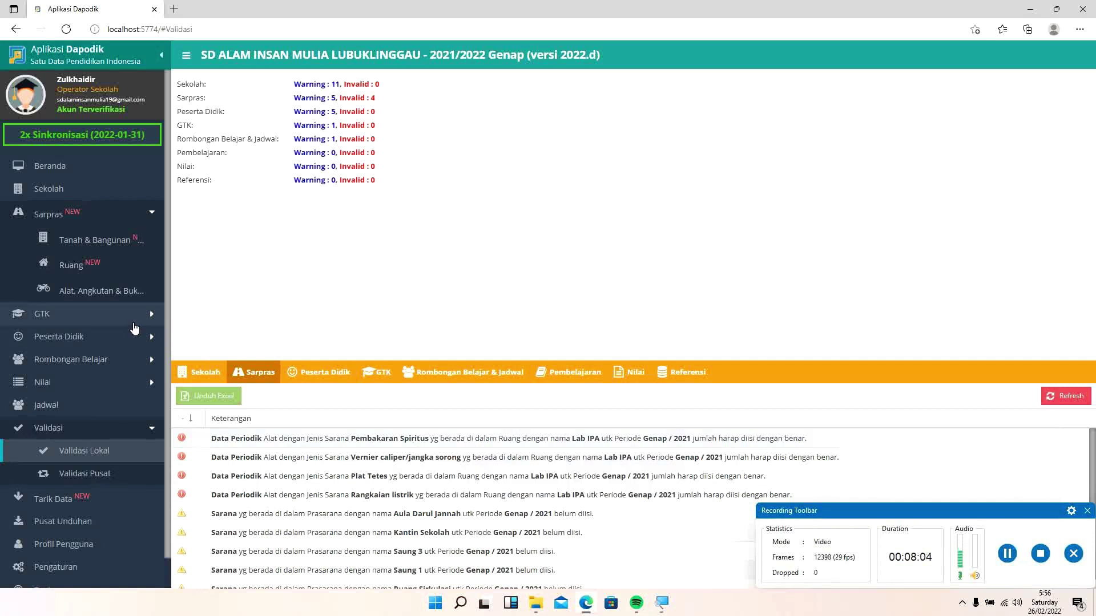
click(133, 300)
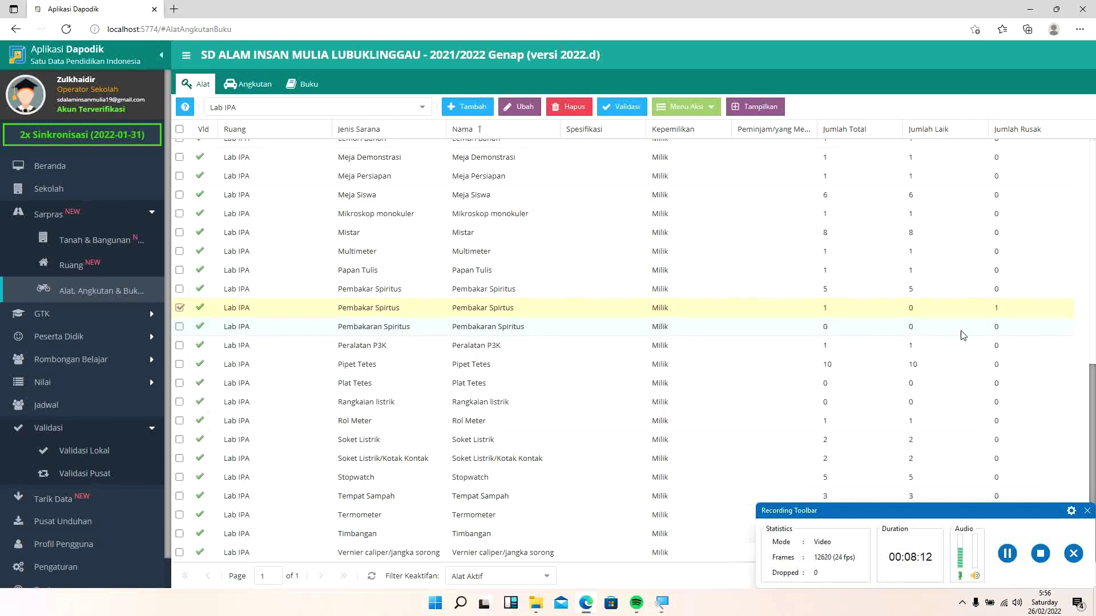
click(917, 331)
click(705, 109)
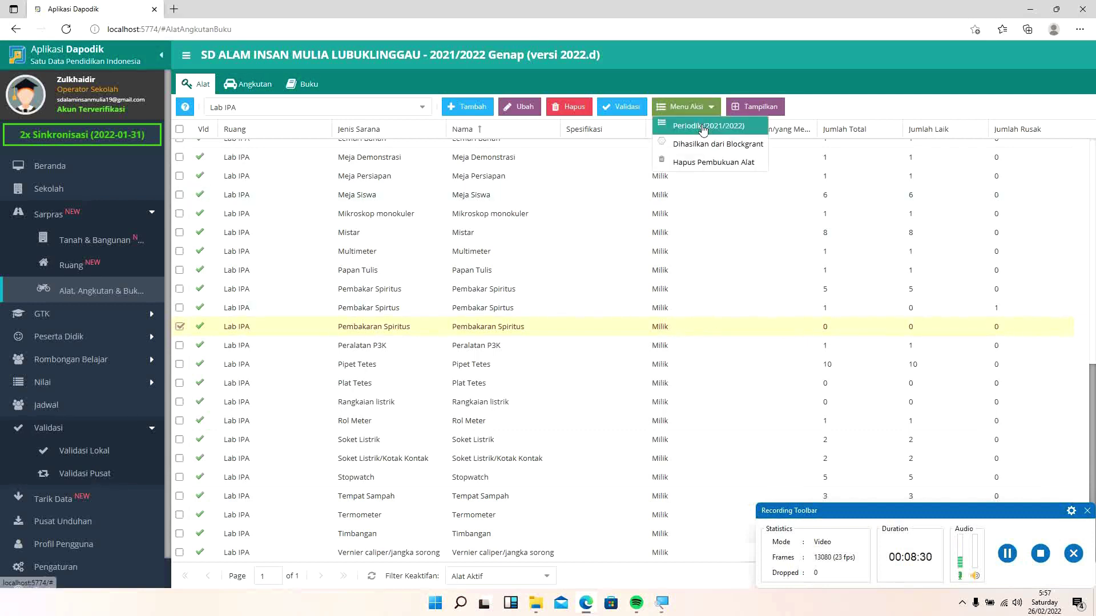
click(703, 127)
click(485, 286)
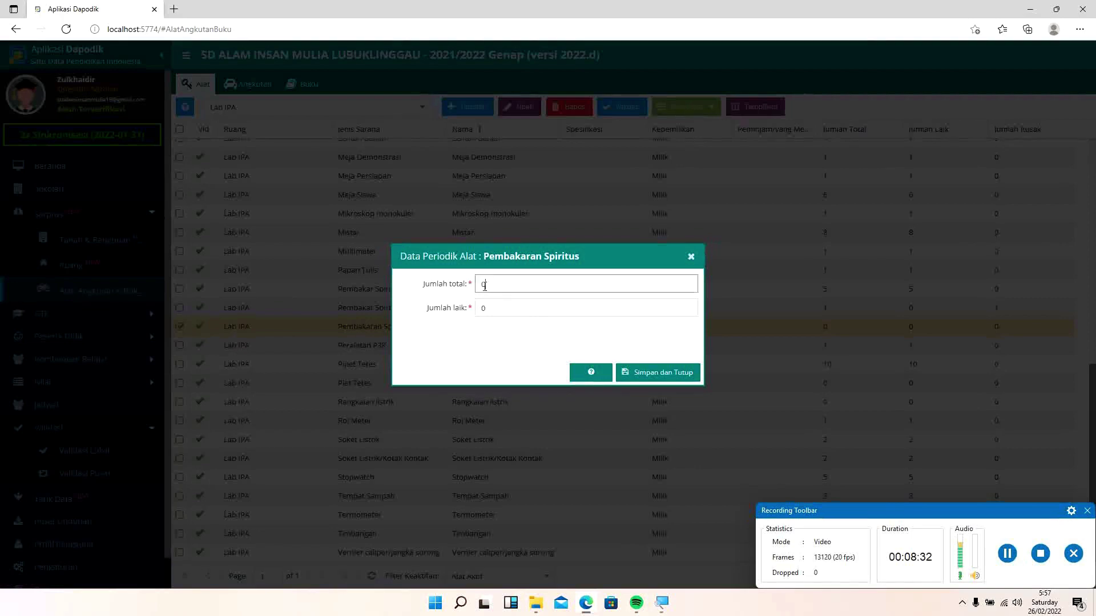
drag(485, 286, 465, 289)
click(643, 374)
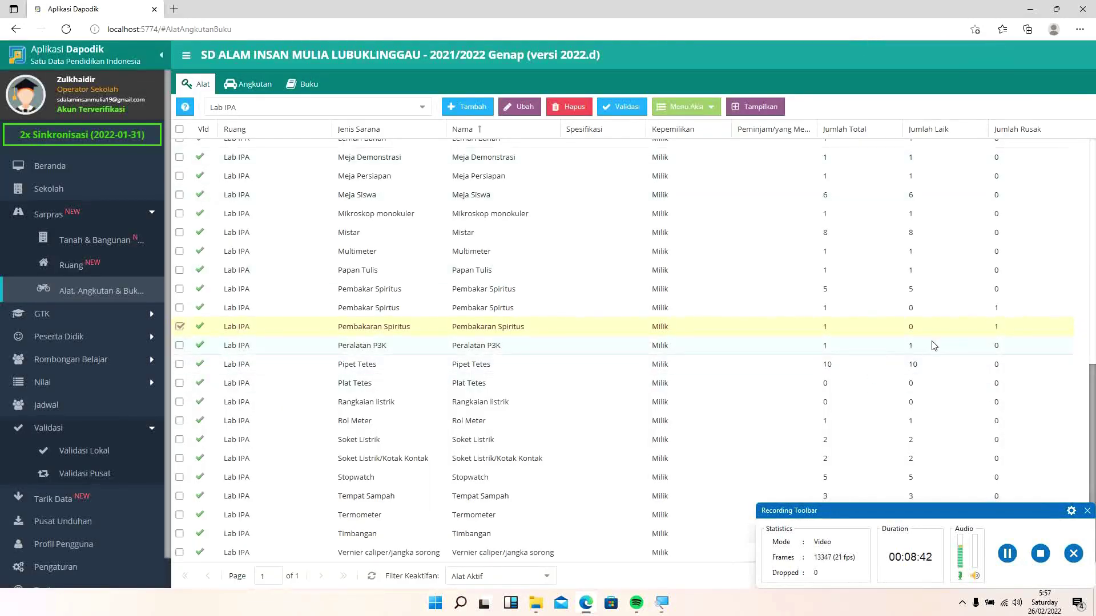
Step: Set the 2021/2022 periodic data of Plat Tetes in Lab IPA to Jumlah total 1 with Jumlah laik 0, and save it
click(897, 386)
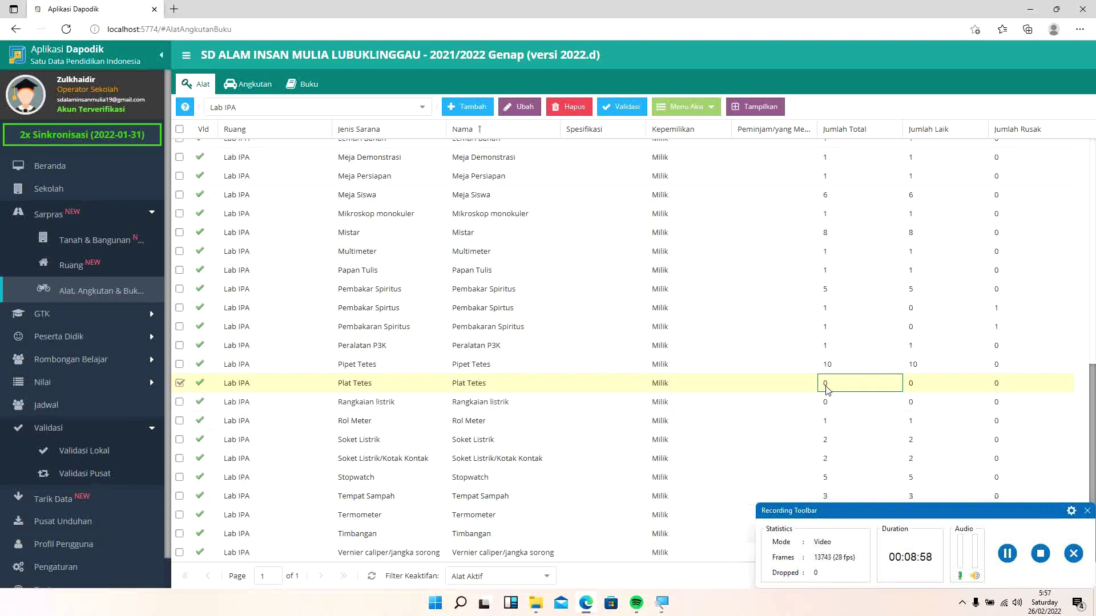
click(703, 107)
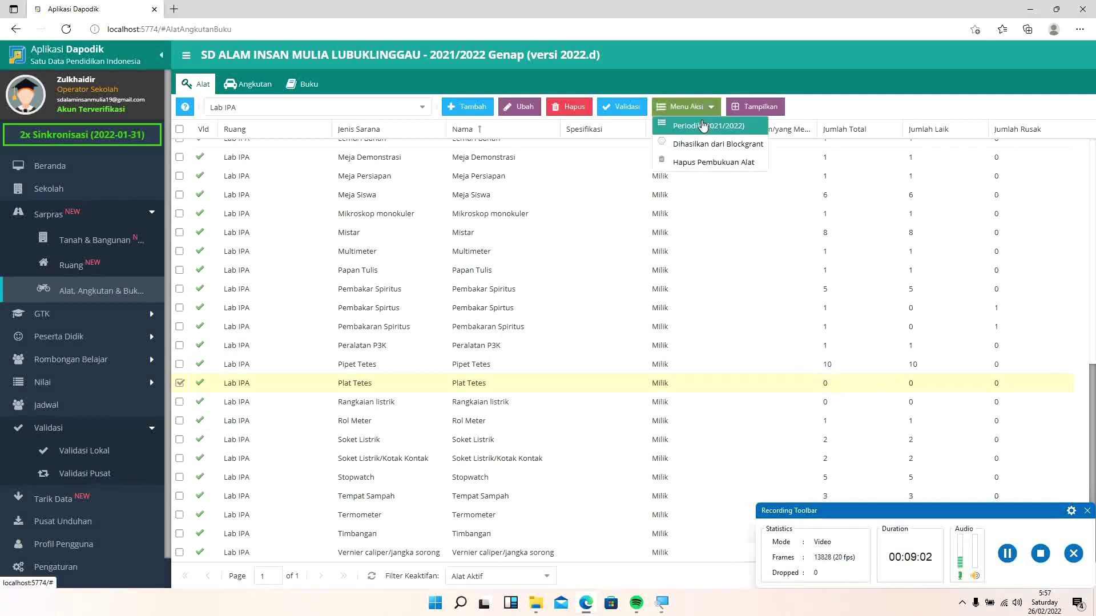
click(703, 124)
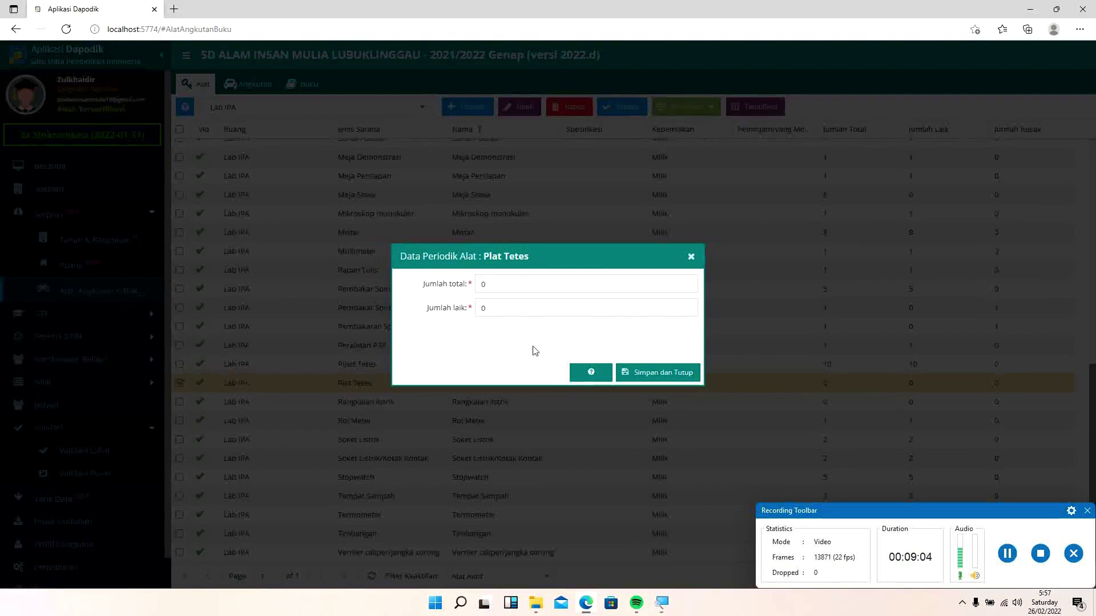
click(475, 283)
text(1)
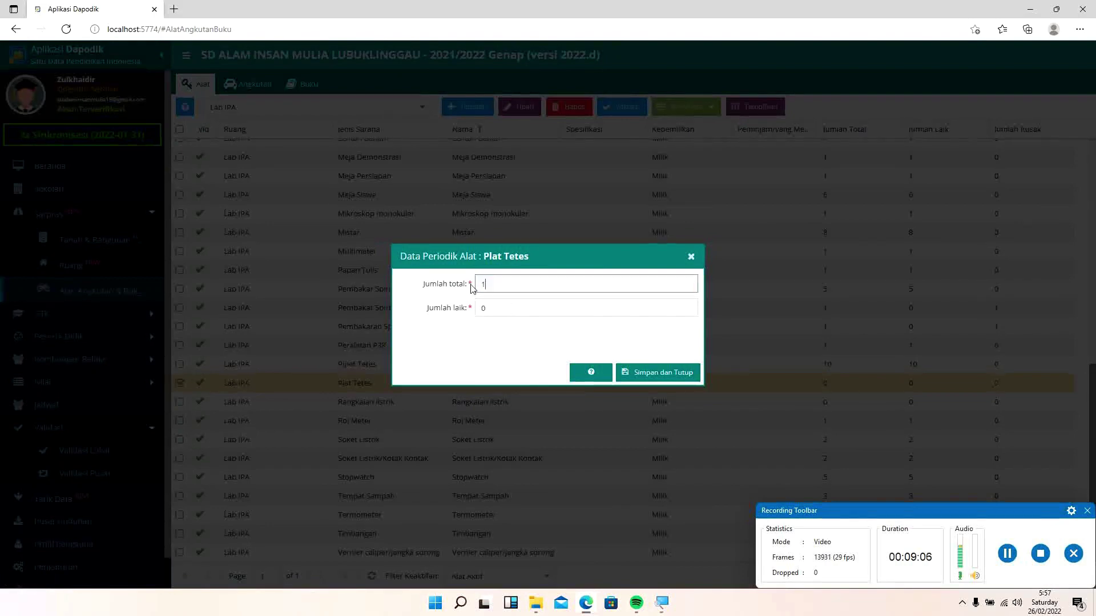
click(486, 307)
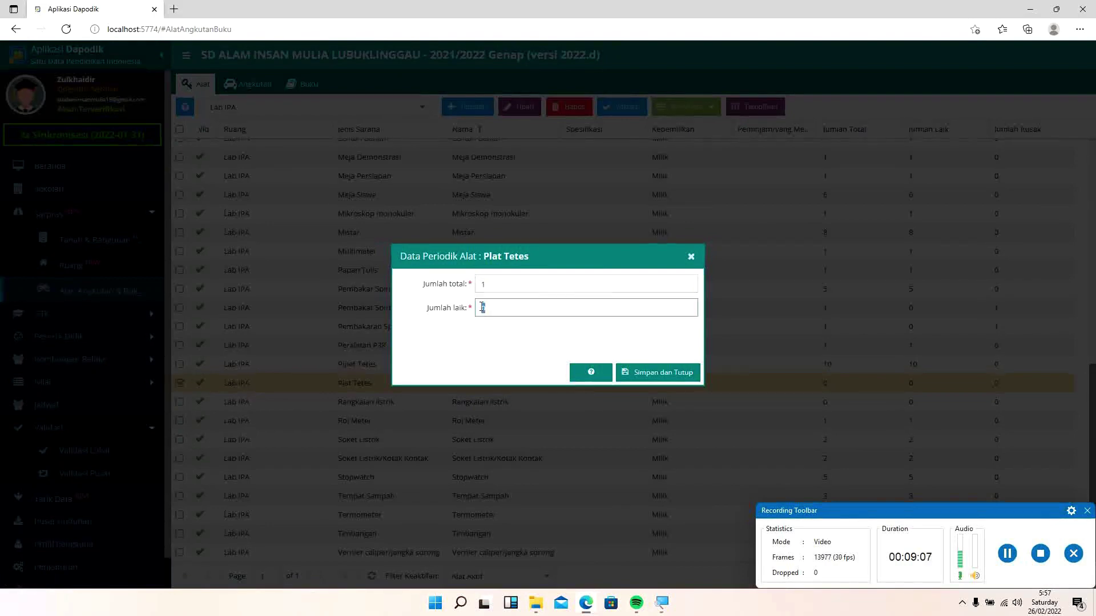
click(649, 376)
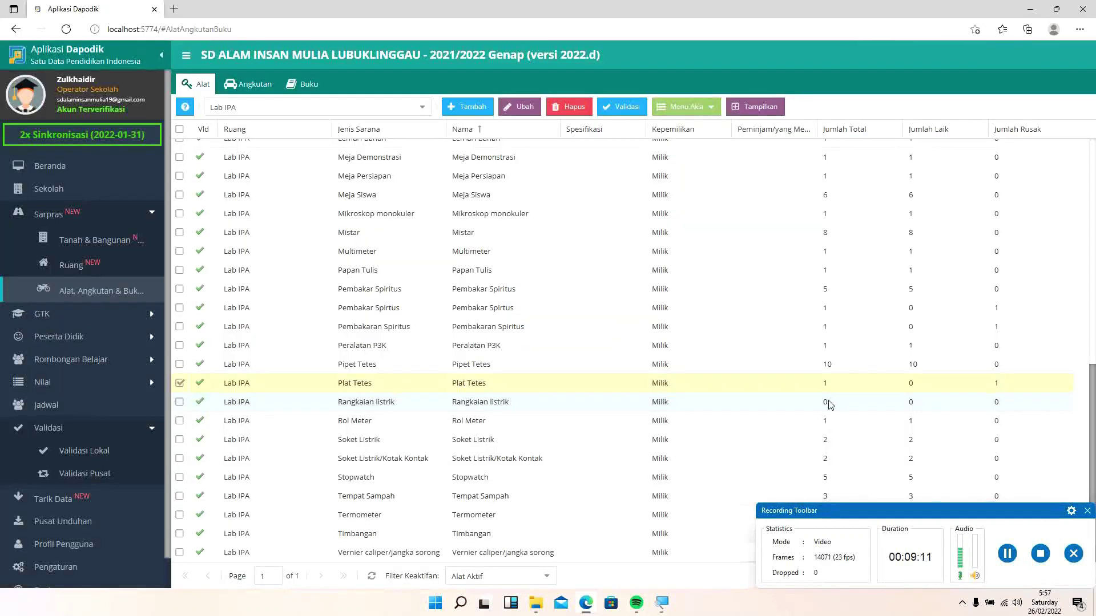
Step: Change Jumlah total to 1 in the 2021/2022 periodic data of Rangkaian listrik in Lab IPA and save
click(829, 403)
click(679, 109)
click(693, 140)
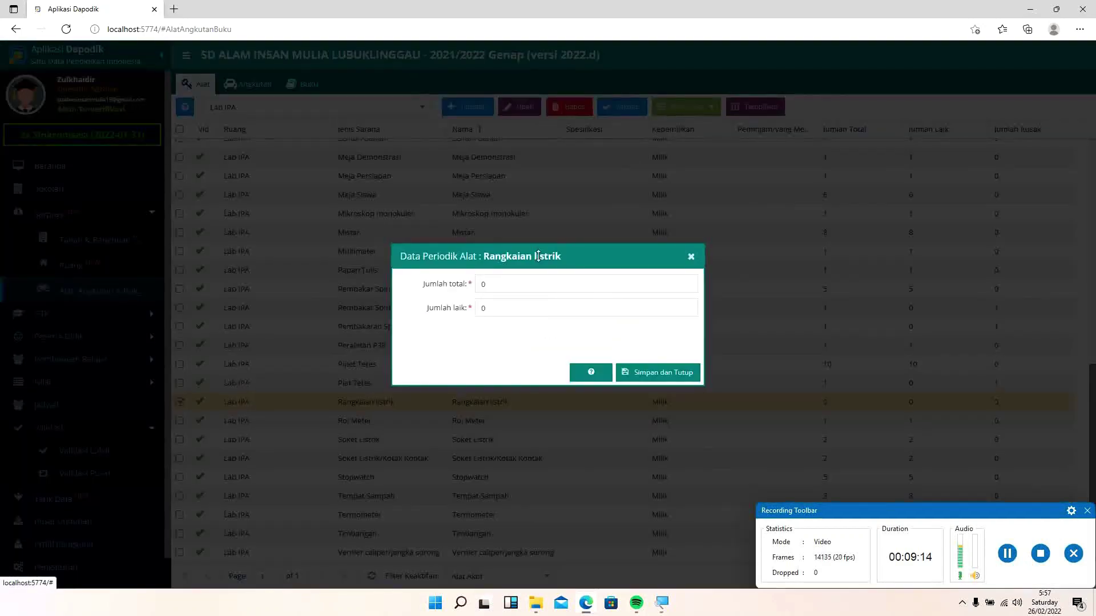
click(476, 285)
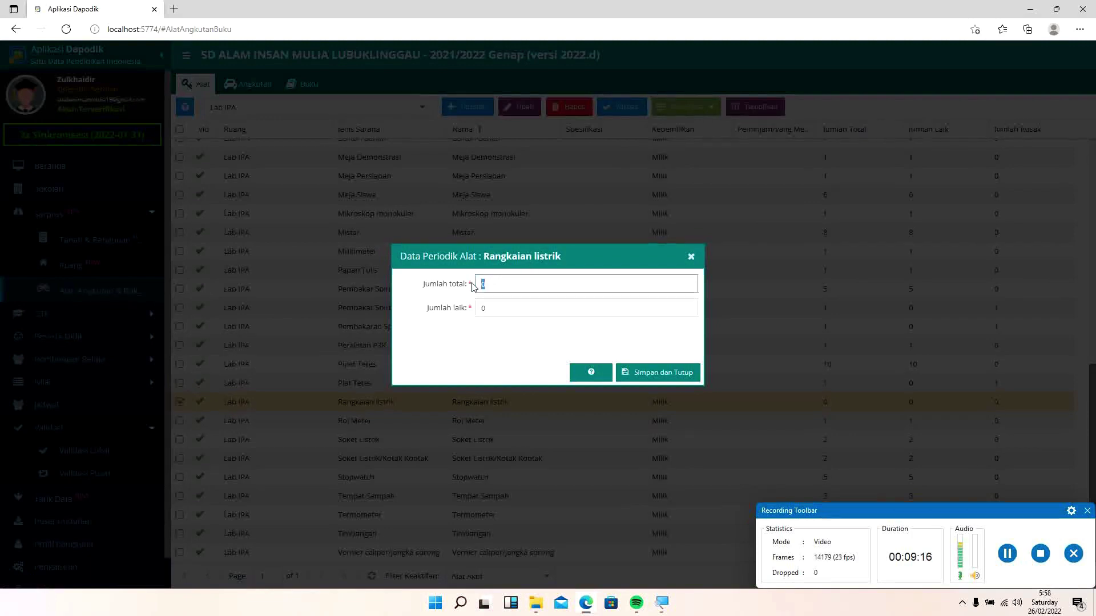
click(671, 372)
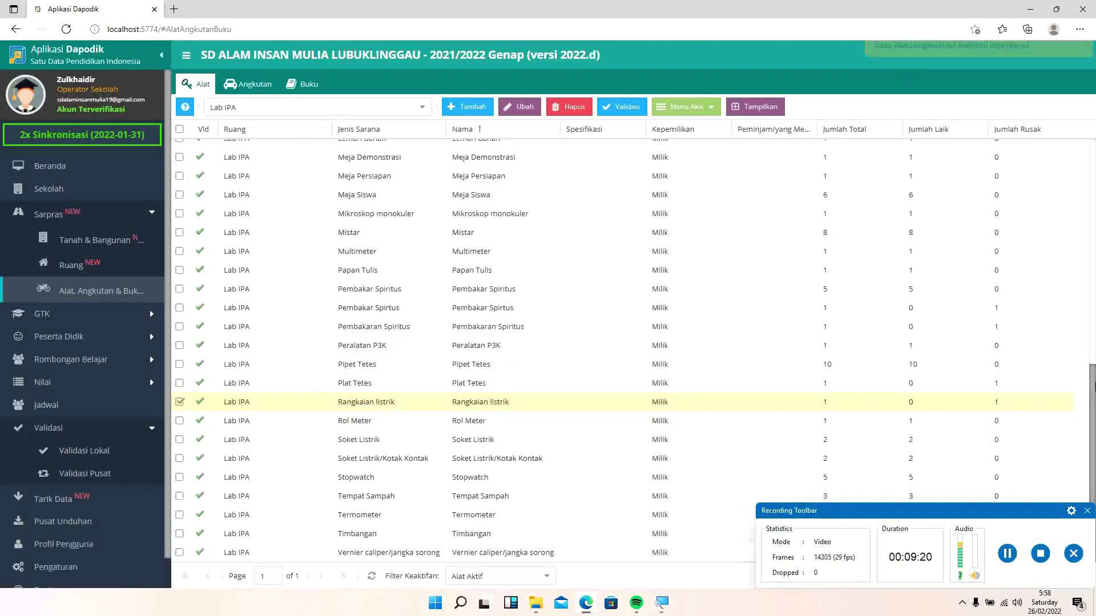
Step: Look through the Lab IPA equipment quantities for remaining zero totals, and return to the local validation results
drag(1088, 367, 1093, 417)
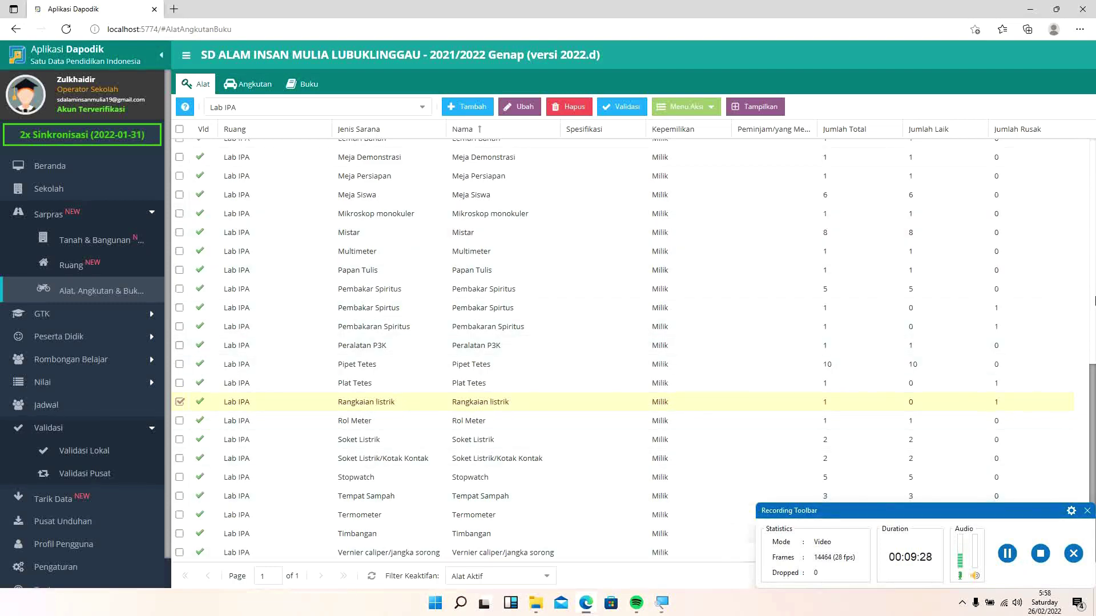
drag(1093, 399, 1079, 153)
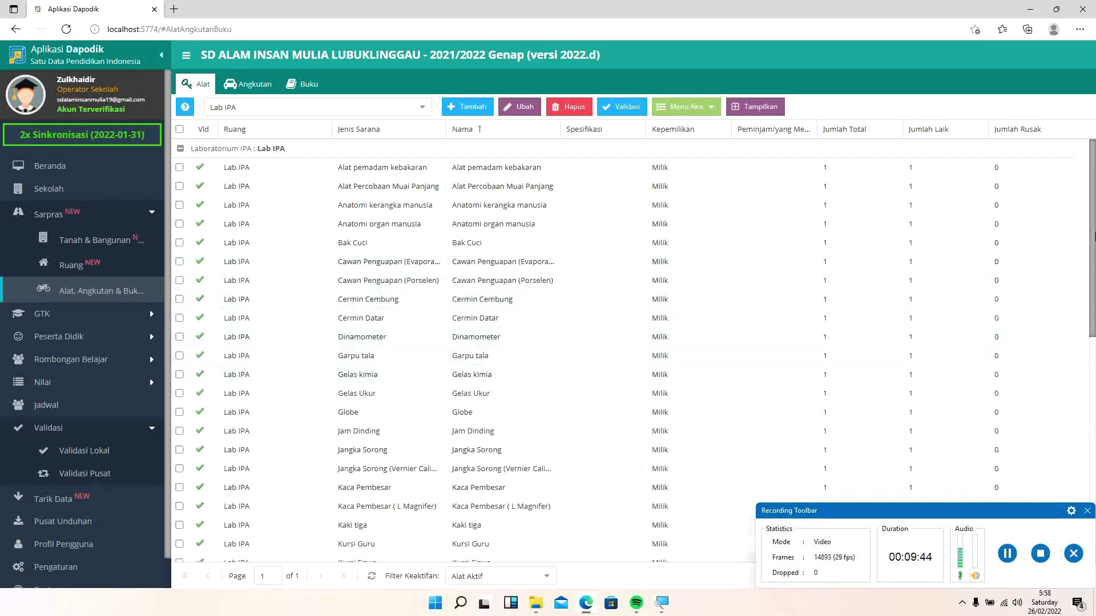
drag(1091, 240, 1094, 354)
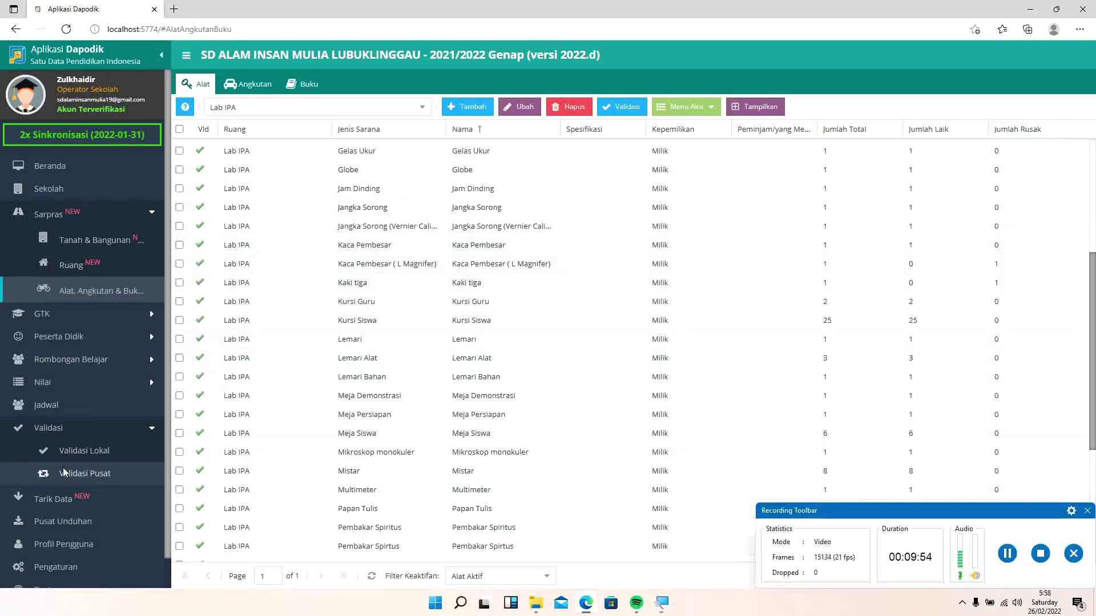
click(75, 453)
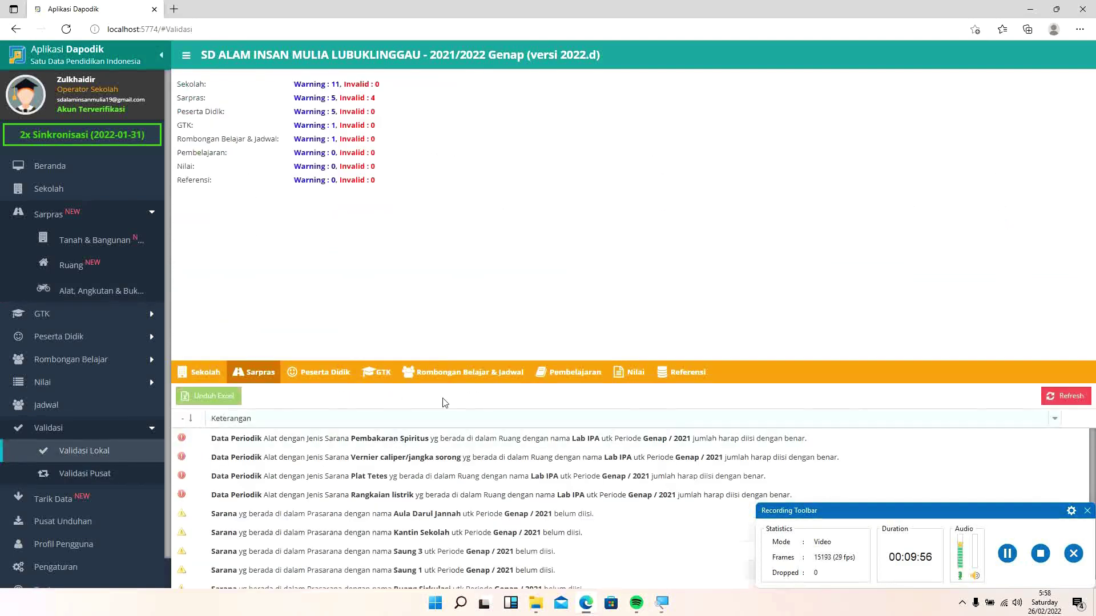
Step: Refresh the local Sarpras validation, and look through the Lab IPA equipment for the remaining invalid item, Vernier caliper/jangka sorong
click(1065, 404)
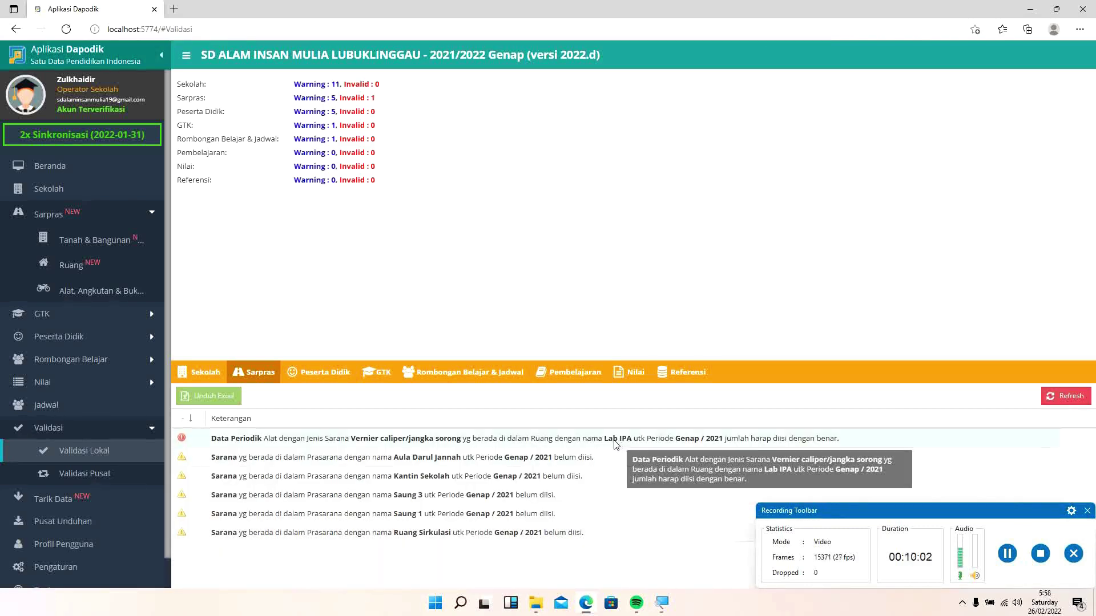
click(119, 289)
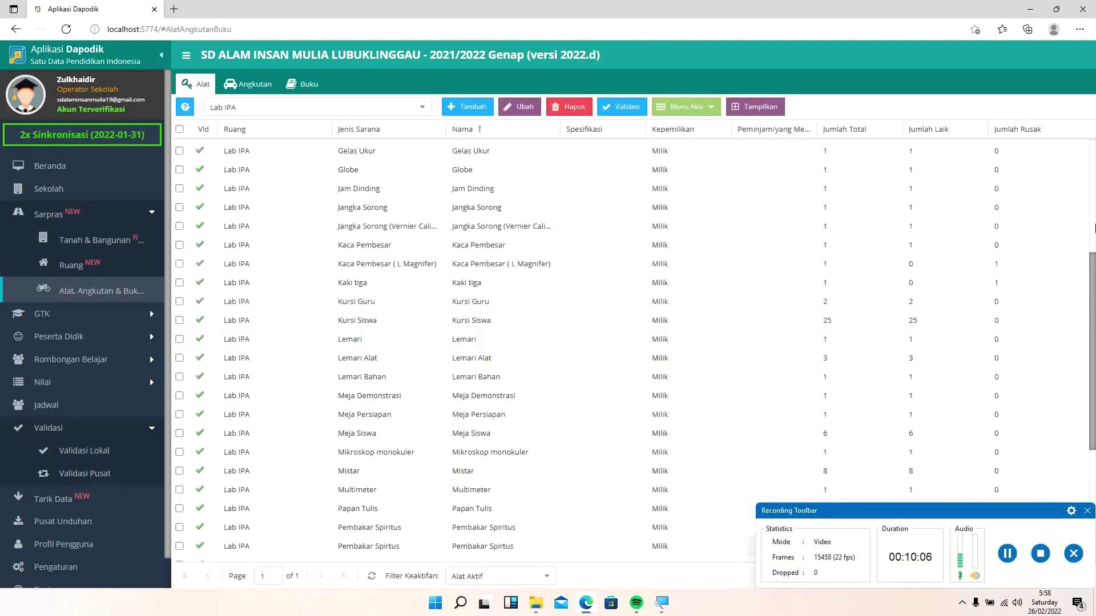
scroll(1094, 222, up, 5)
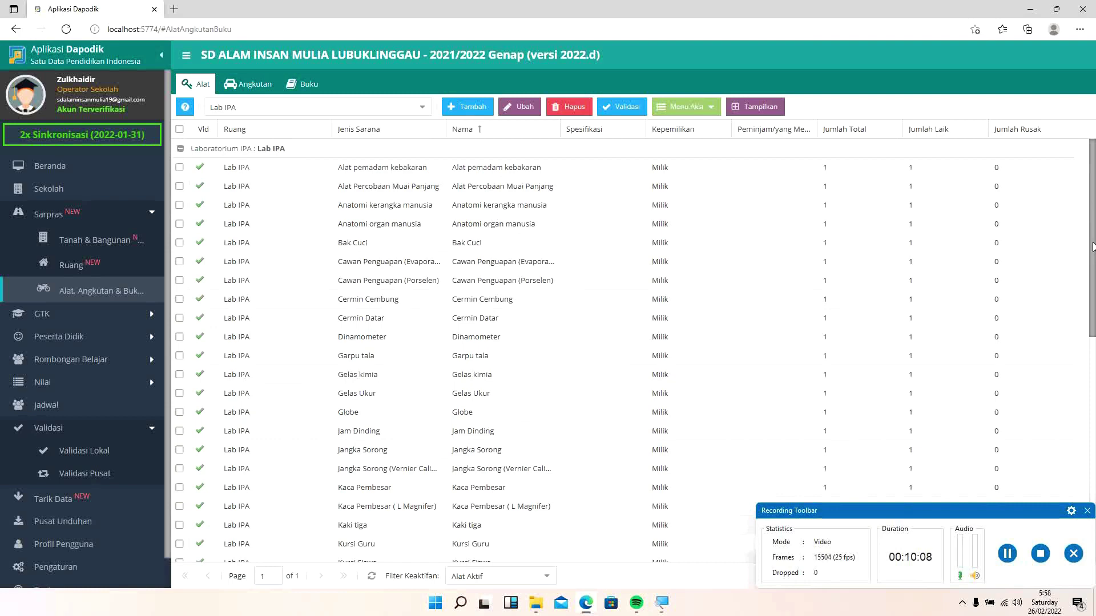
drag(1094, 267, 1065, 341)
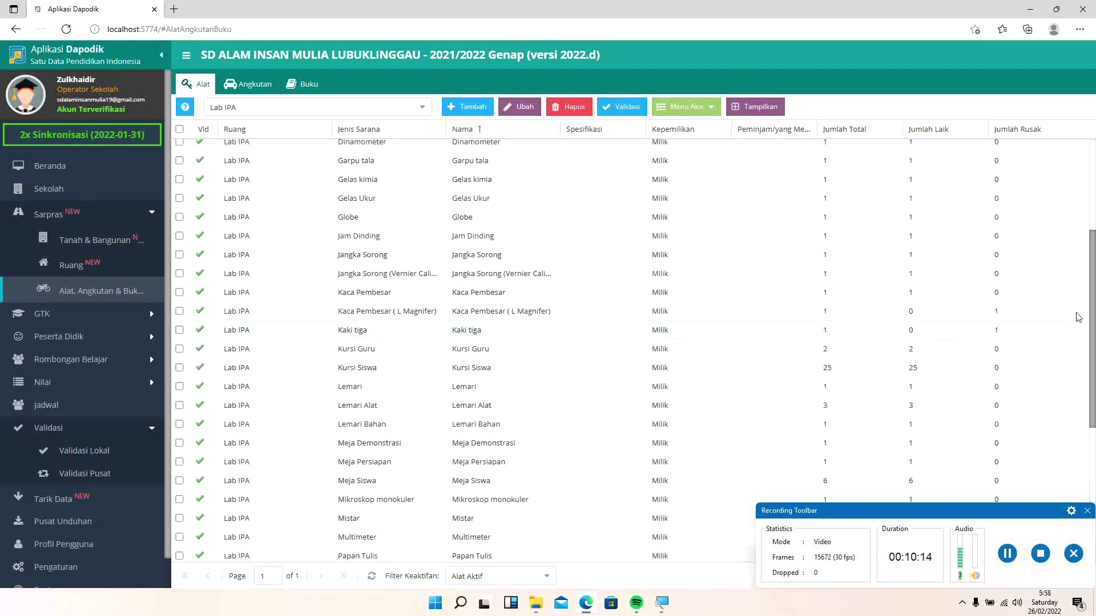
drag(1094, 337, 1094, 483)
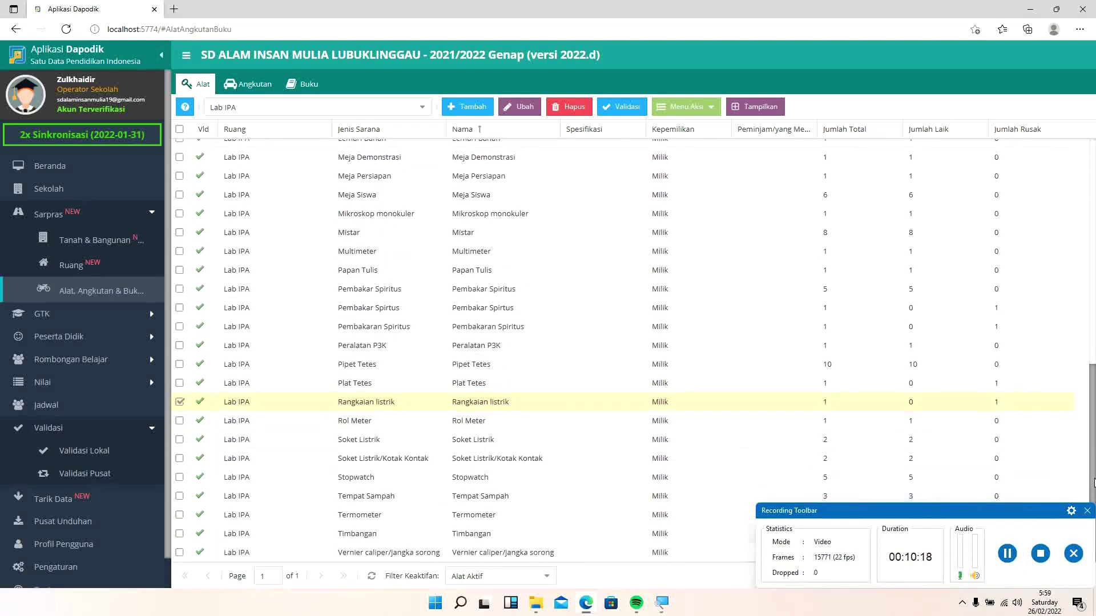
Step: Set Jumlah total to 1 in the periodic data of Vernier caliper/jangka sorong in Lab IPA and save it
double_click(631, 553)
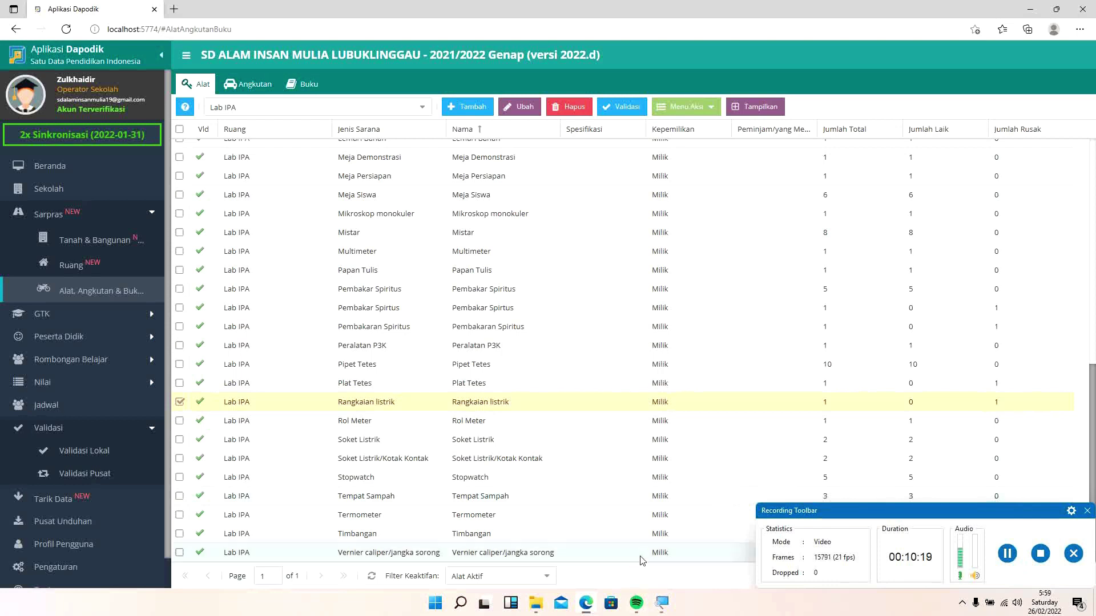
click(1087, 512)
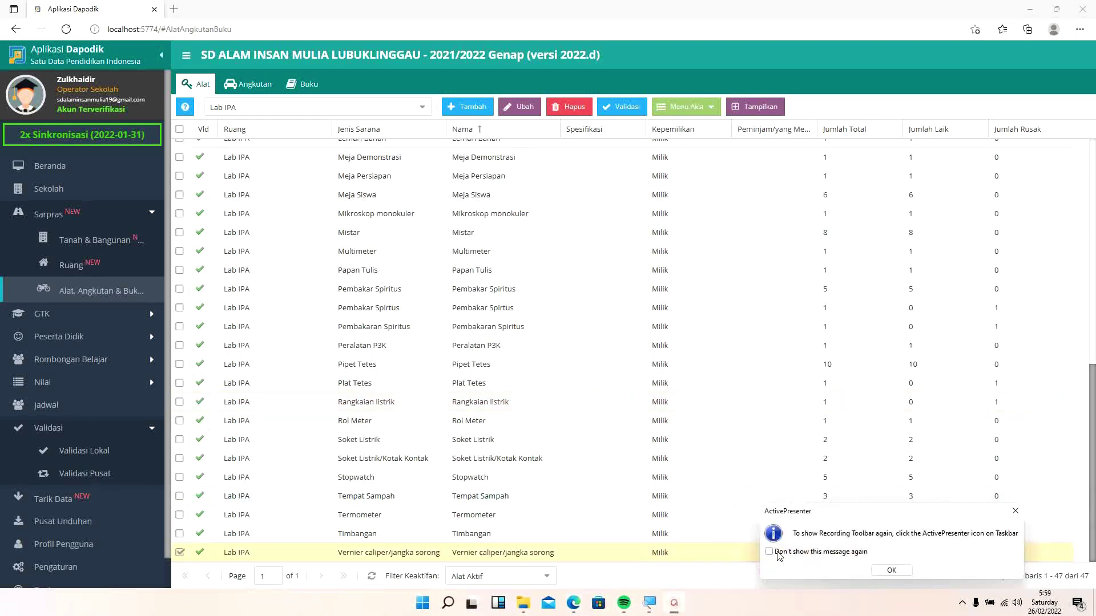
click(776, 552)
click(888, 571)
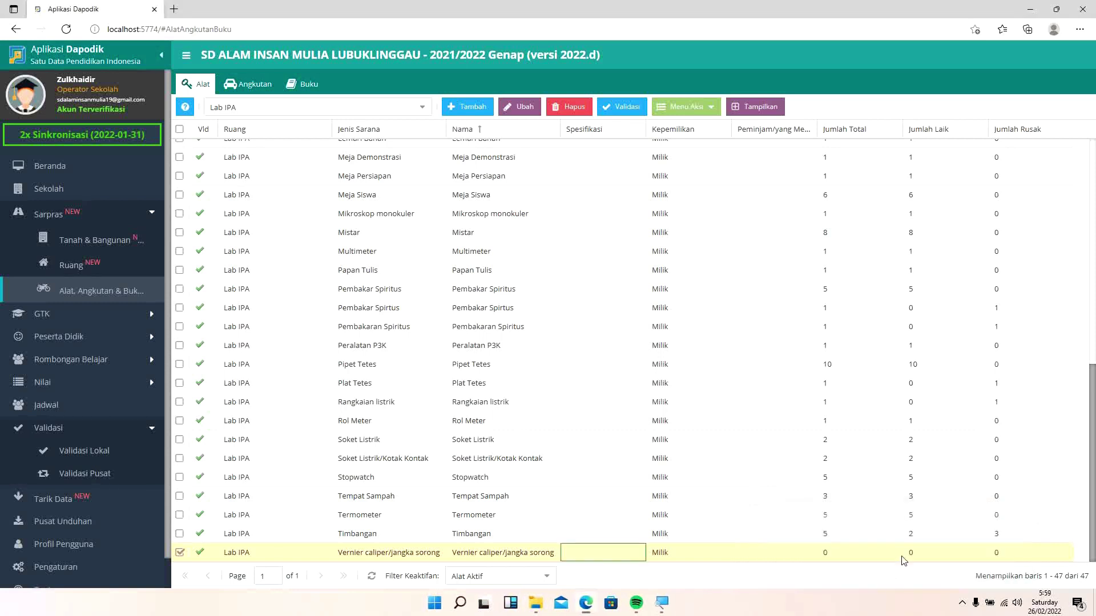
click(903, 555)
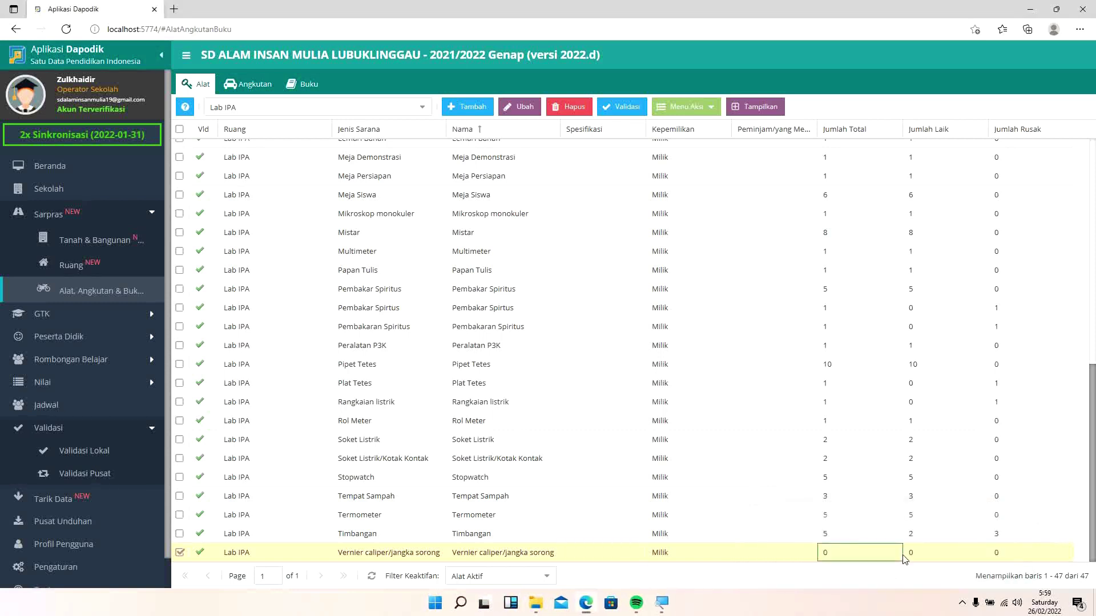
key(Escape)
click(694, 108)
click(697, 127)
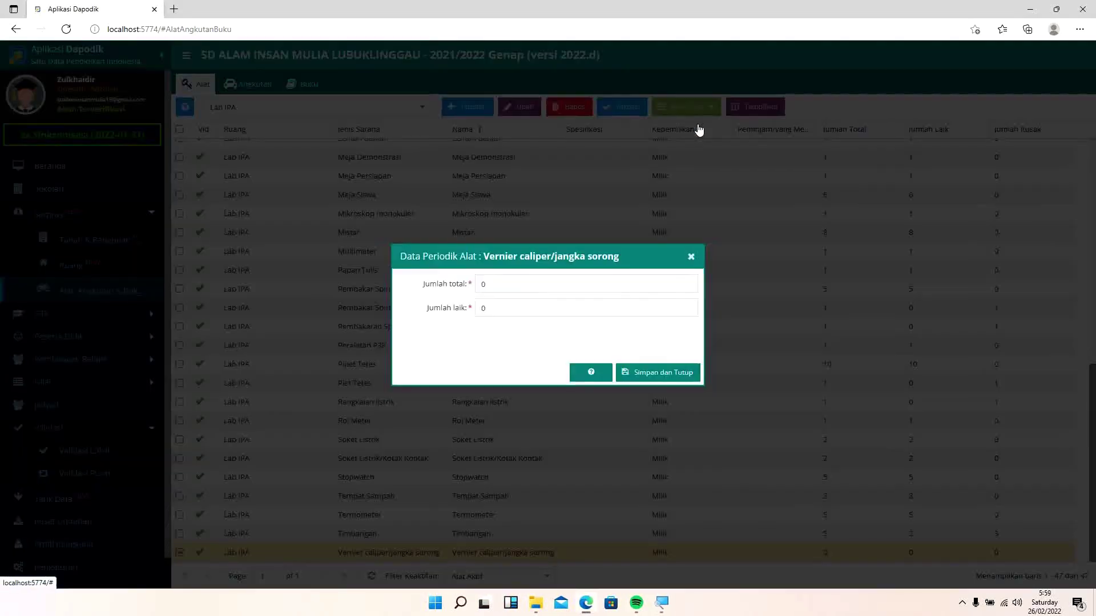
click(523, 281)
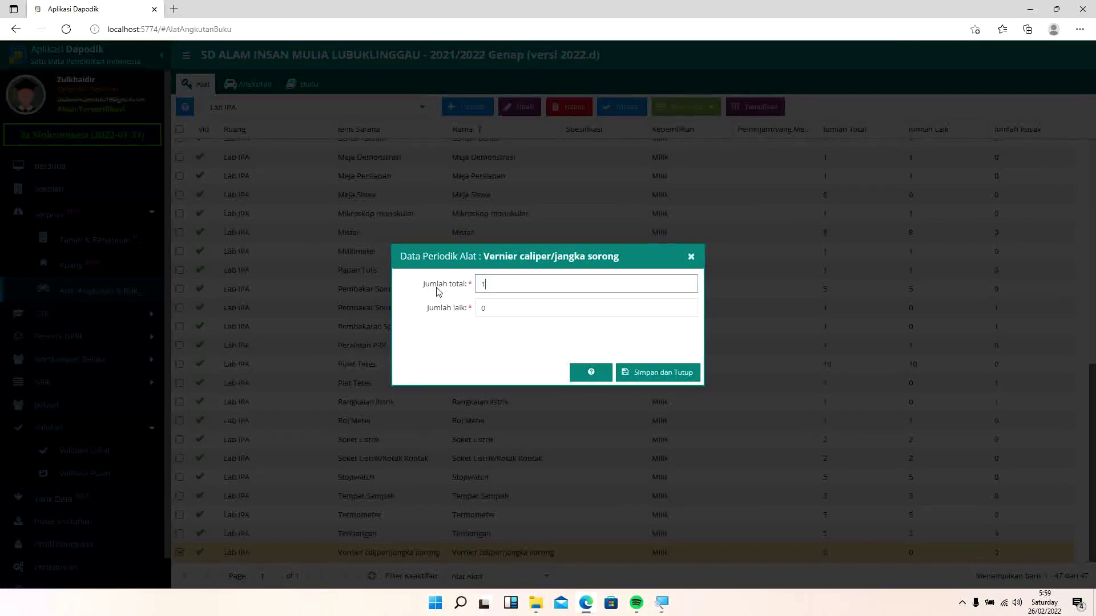
click(687, 373)
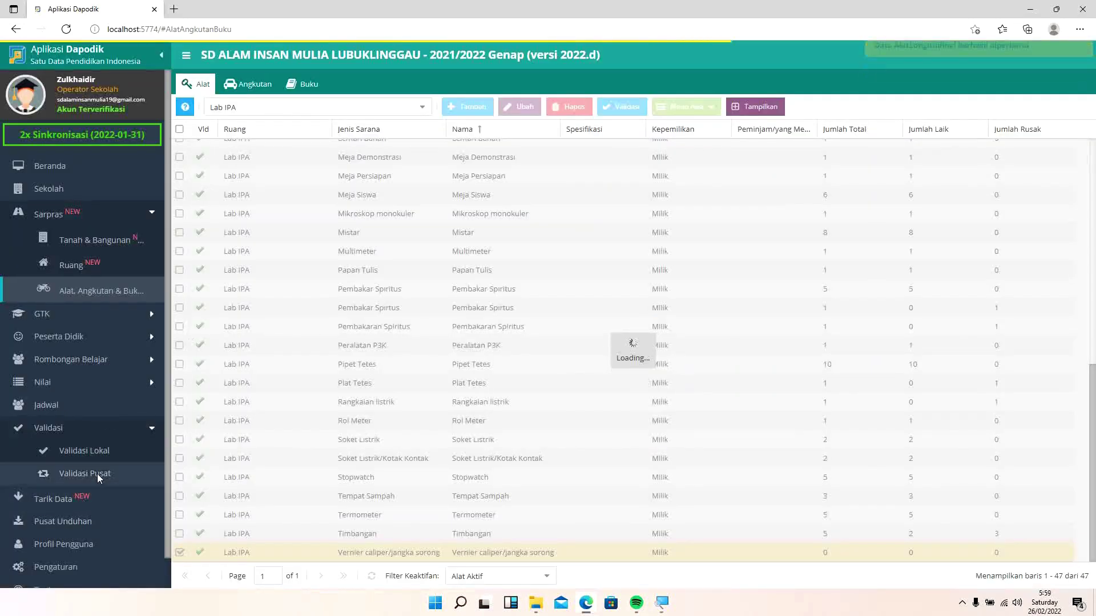
Step: Return to the local validation page and refresh the Sarpras results
click(104, 458)
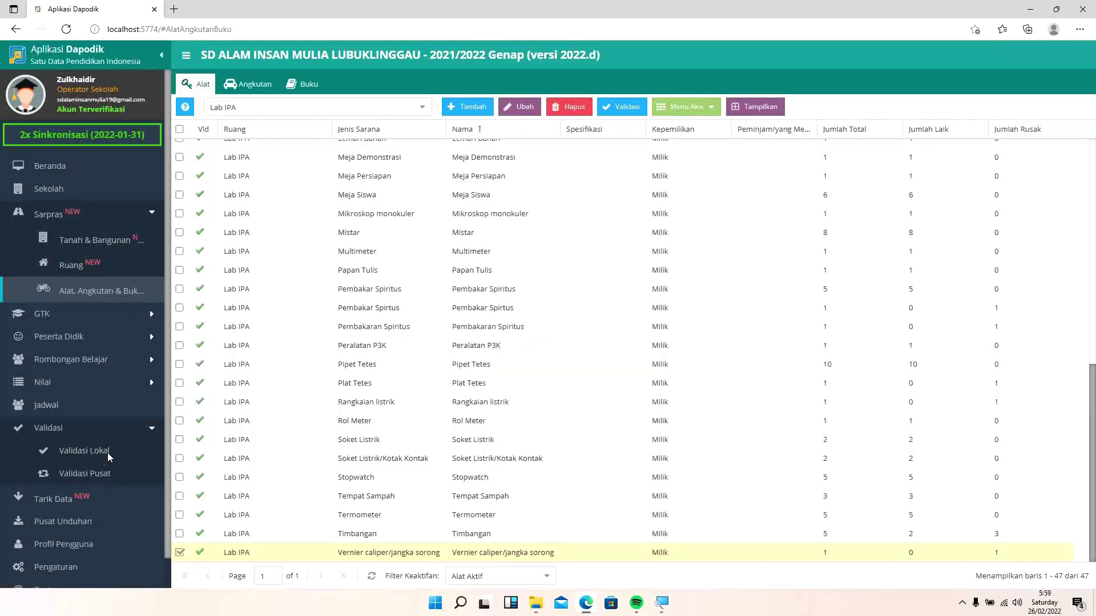
click(95, 451)
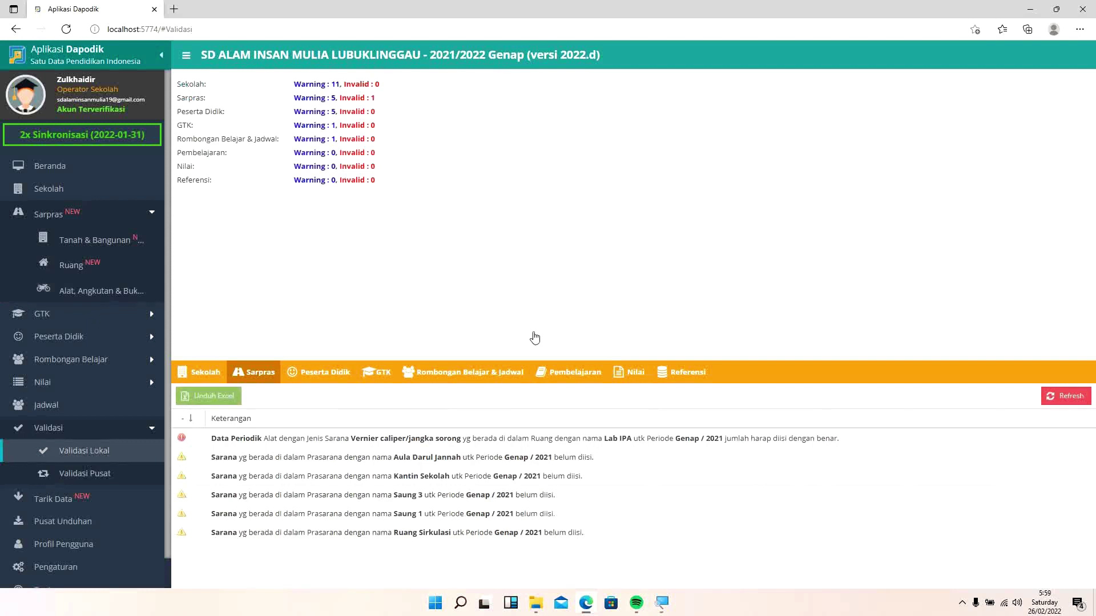
click(1069, 398)
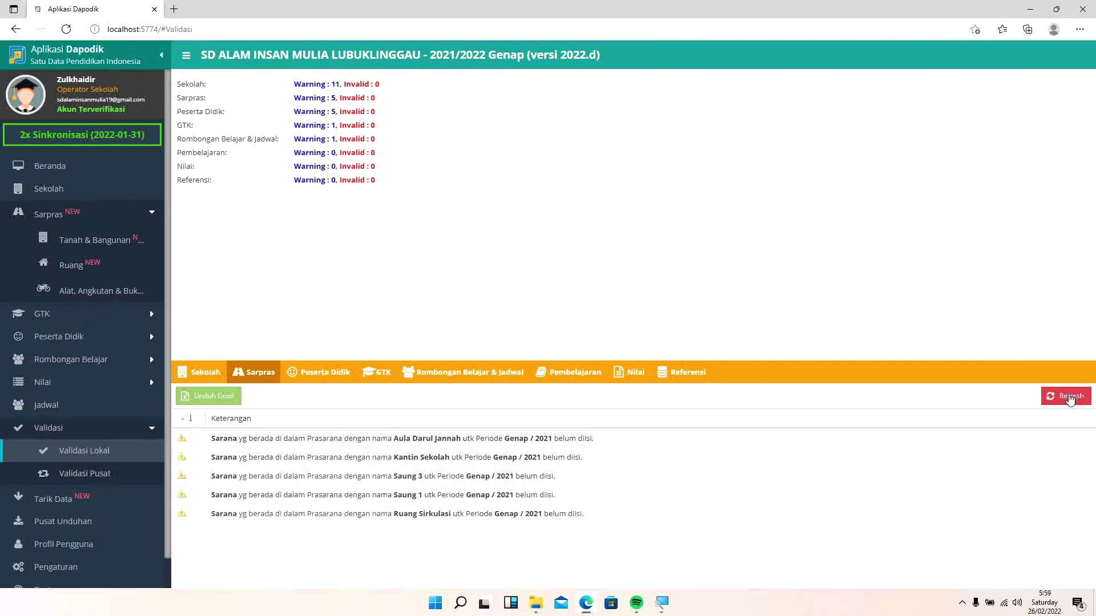
click(963, 605)
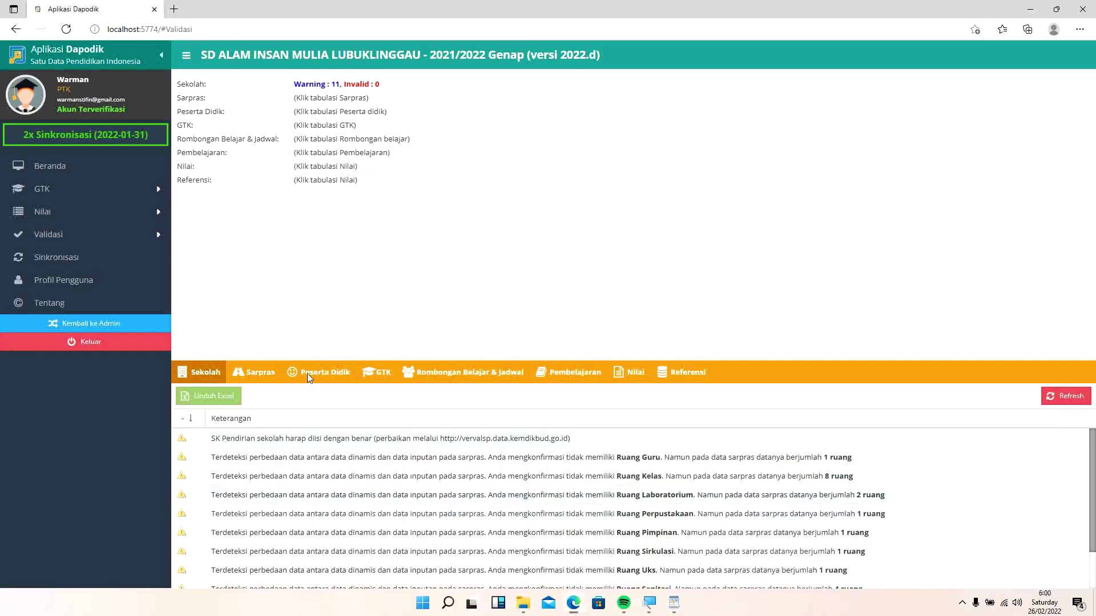
Step: Check the local validation of Sarpras, Peserta Didik, GTK, Rombongan Belajar & Jadwal, Pembelajaran, Nilai and Referensi
click(264, 371)
click(320, 372)
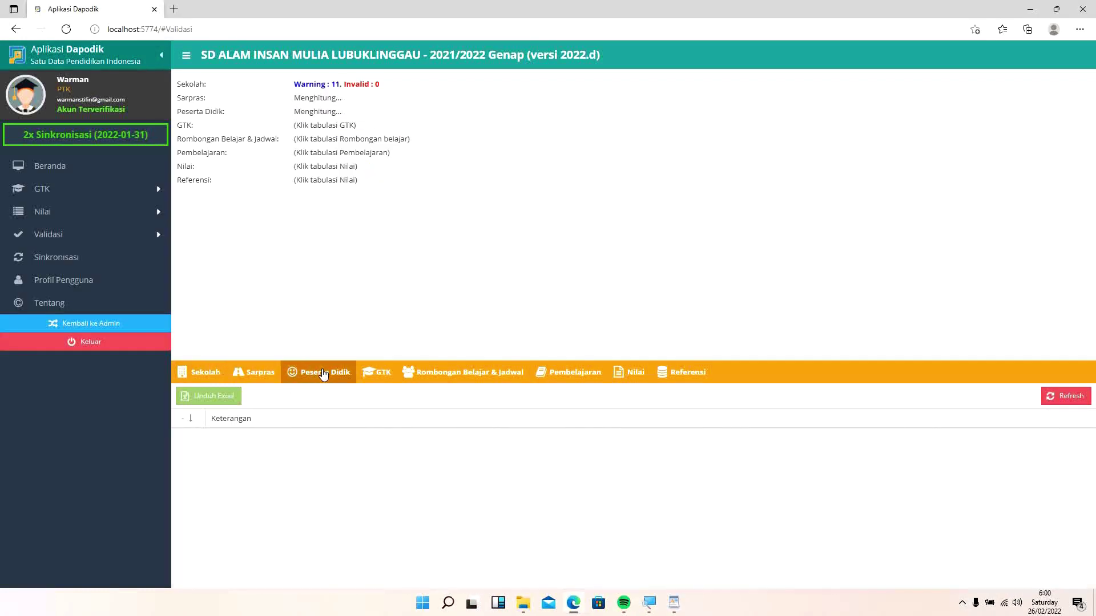
click(405, 376)
click(382, 374)
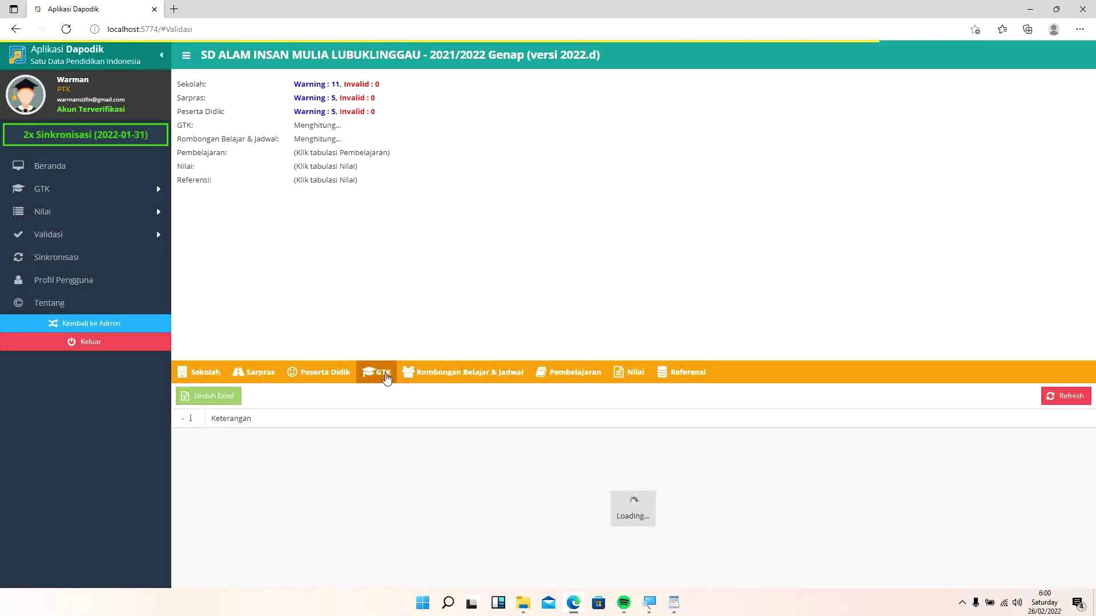
click(417, 377)
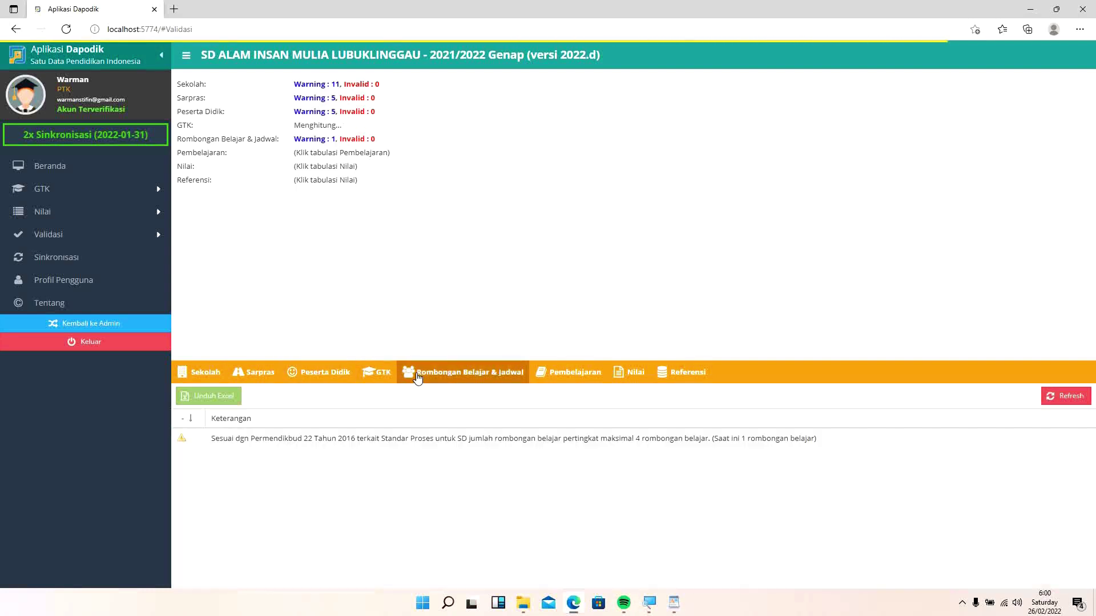
click(588, 374)
click(627, 381)
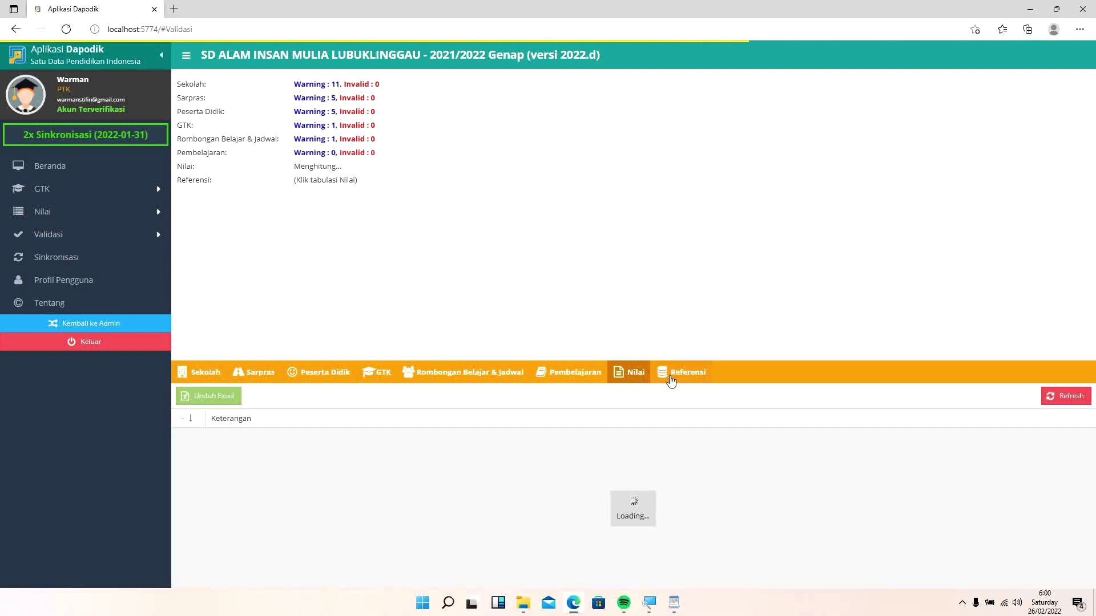
click(671, 382)
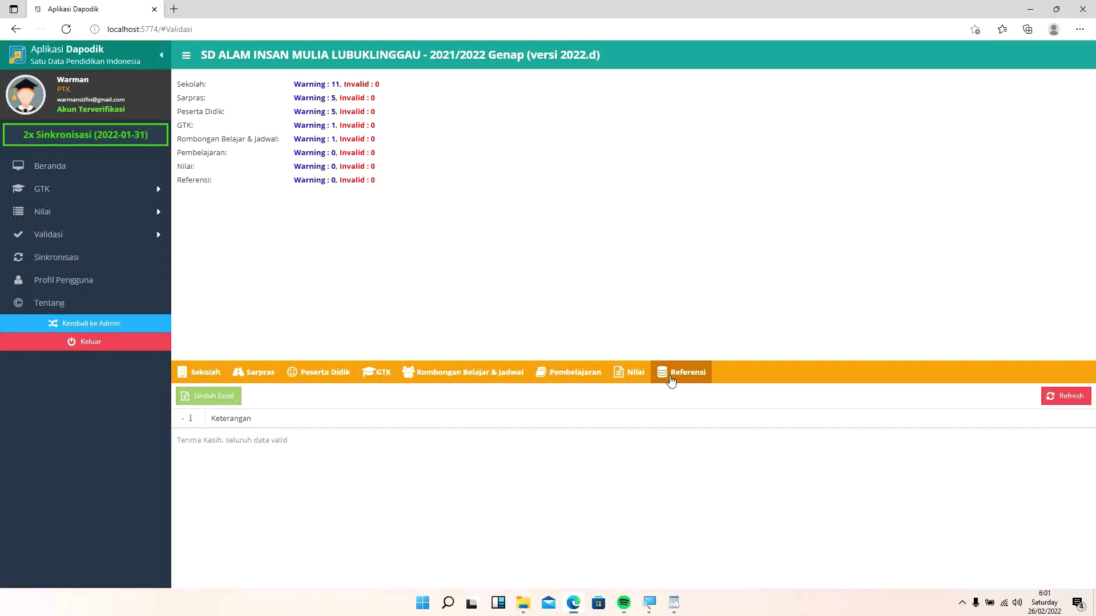
Step: Open the synchronization confirmation sheet and proceed to its second step, the list of data to confirm
click(70, 258)
click(514, 352)
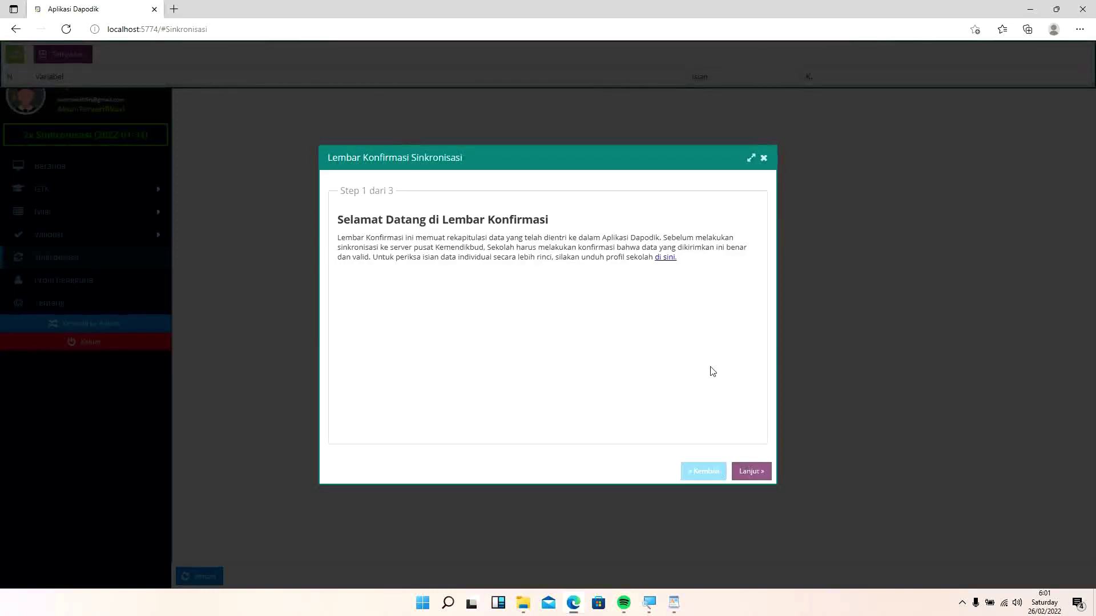
click(751, 479)
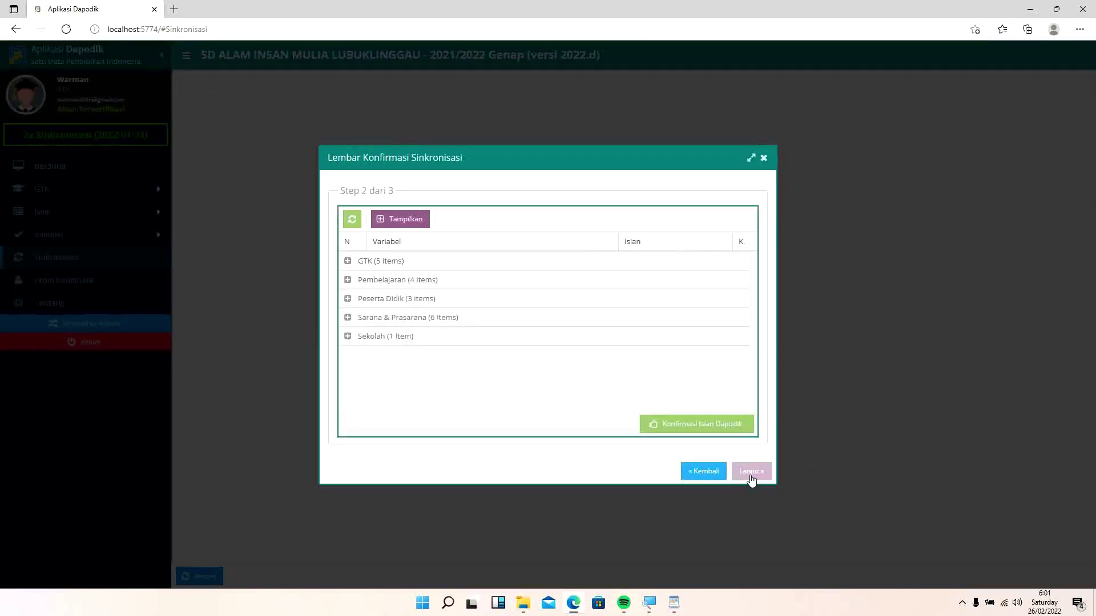
Step: Expand the GTK group and mark all five of its items as confirmed
click(451, 264)
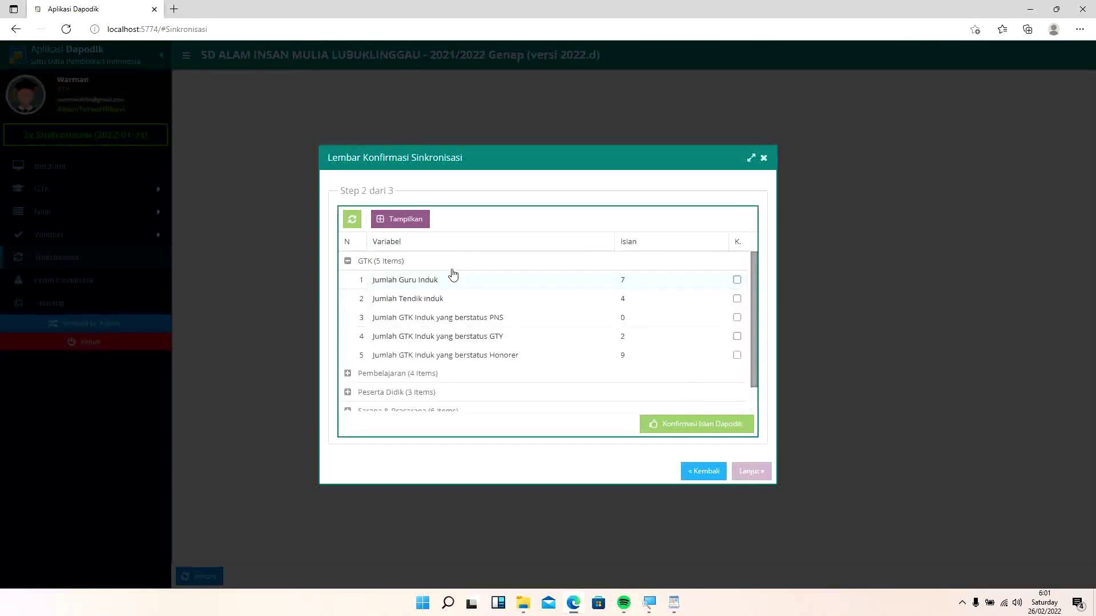
click(737, 280)
click(736, 298)
click(737, 317)
click(736, 336)
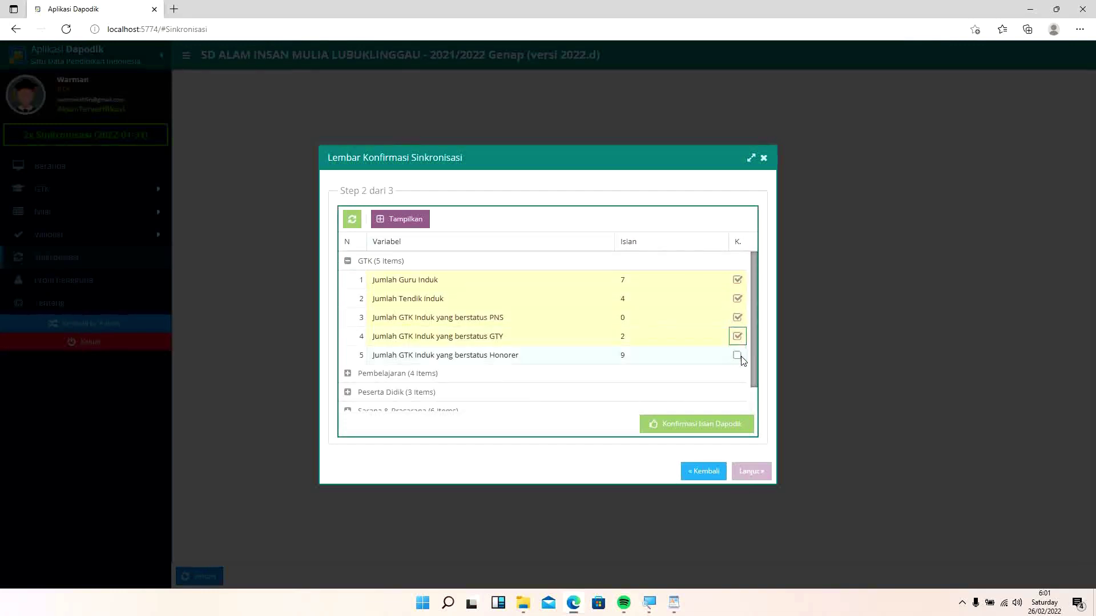
click(737, 355)
Step: Confirm the Pembelajaran items for the curriculum used and the Reguler and Kelas Jauh/Kecil Rombongan Belajar counts
drag(755, 356, 754, 389)
click(433, 348)
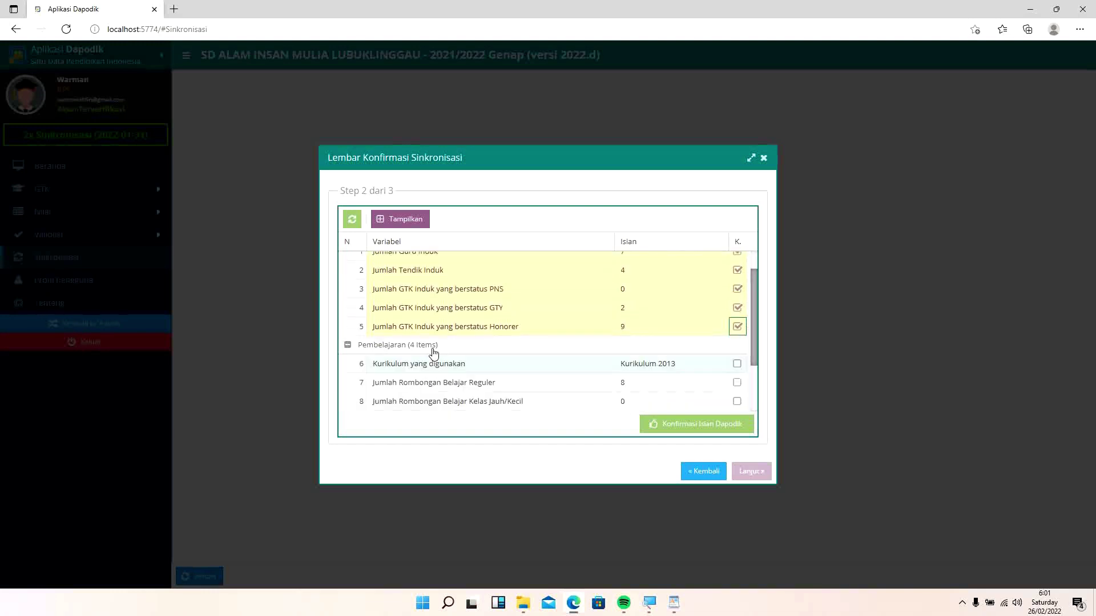
click(737, 363)
click(737, 382)
click(737, 401)
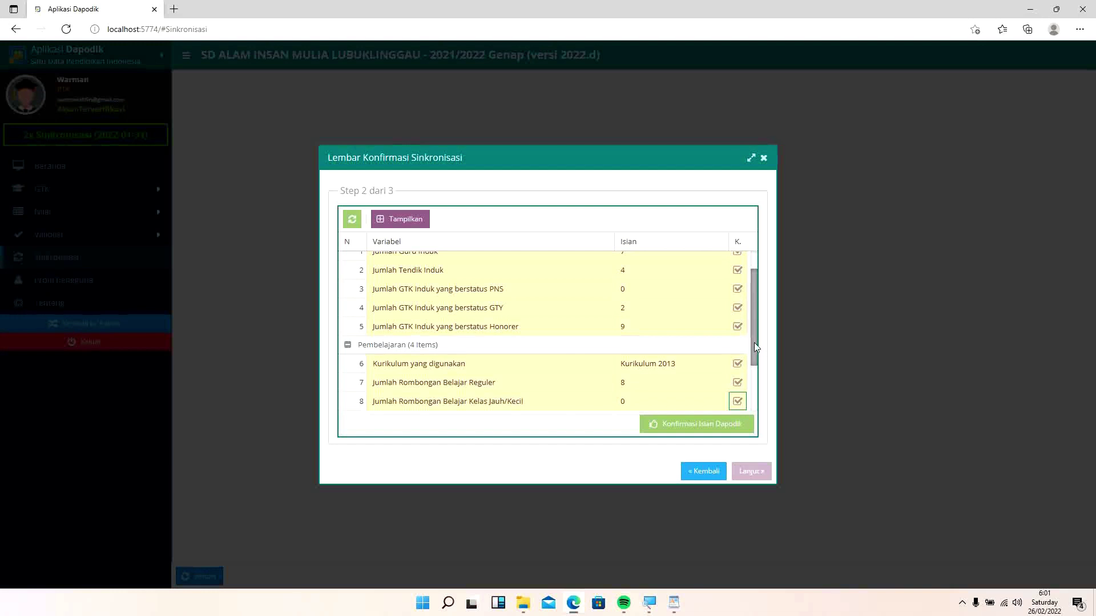
Step: Confirm the remaining items through Bersedia Menerima BOS except Jumlah Peserta Didik ABK, and try to continue the synchronization
drag(754, 343, 765, 423)
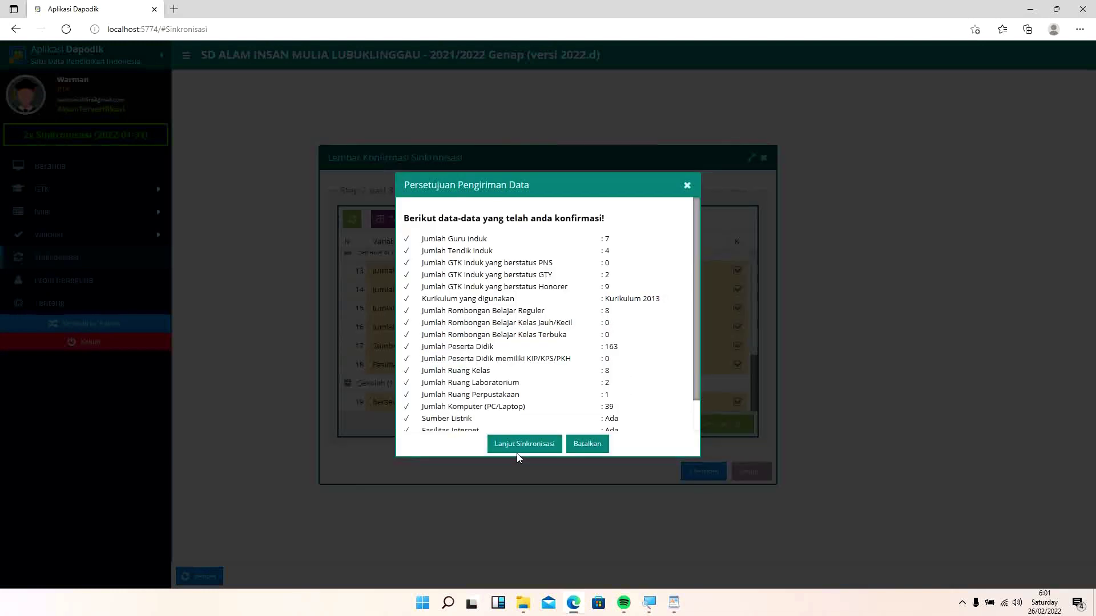
click(519, 449)
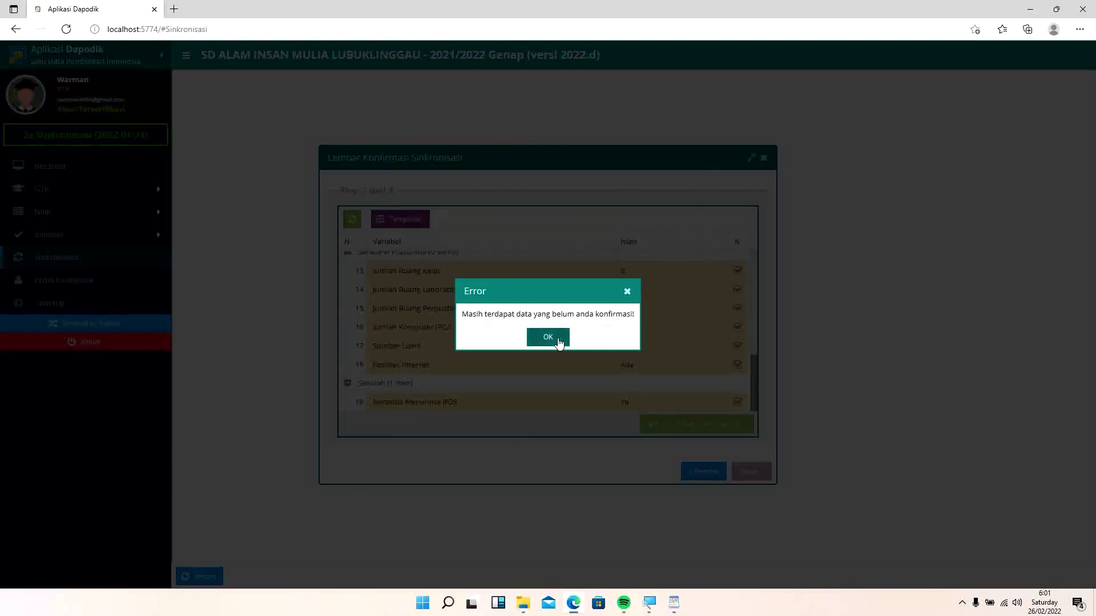
click(547, 338)
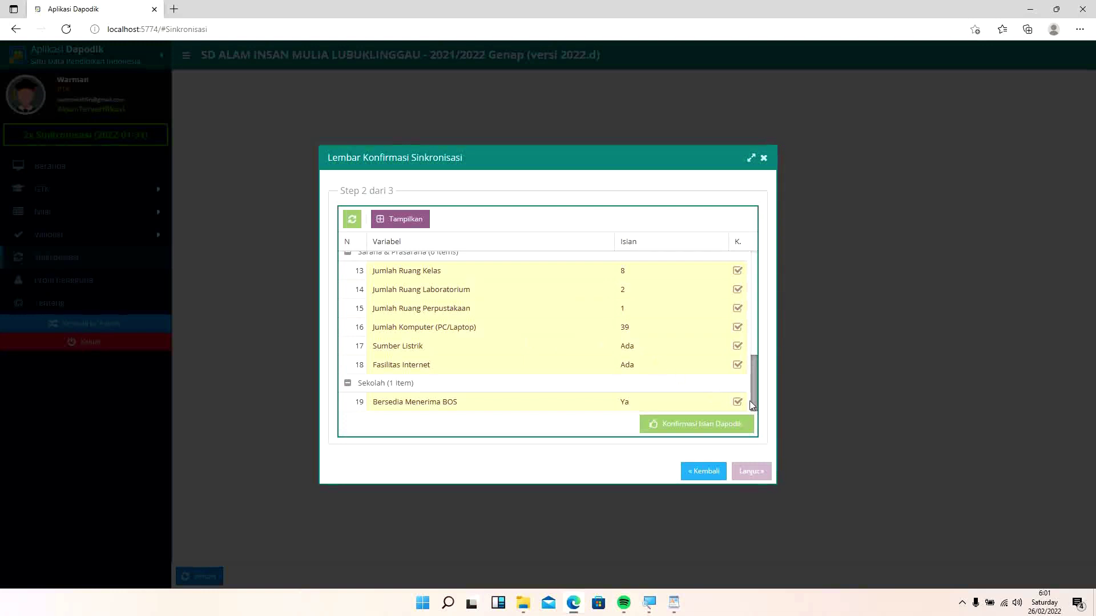
Step: Complete the confirmation sheet by confirming Jumlah Peserta Didik ABK, and start the data synchronization with the server
drag(753, 400, 754, 354)
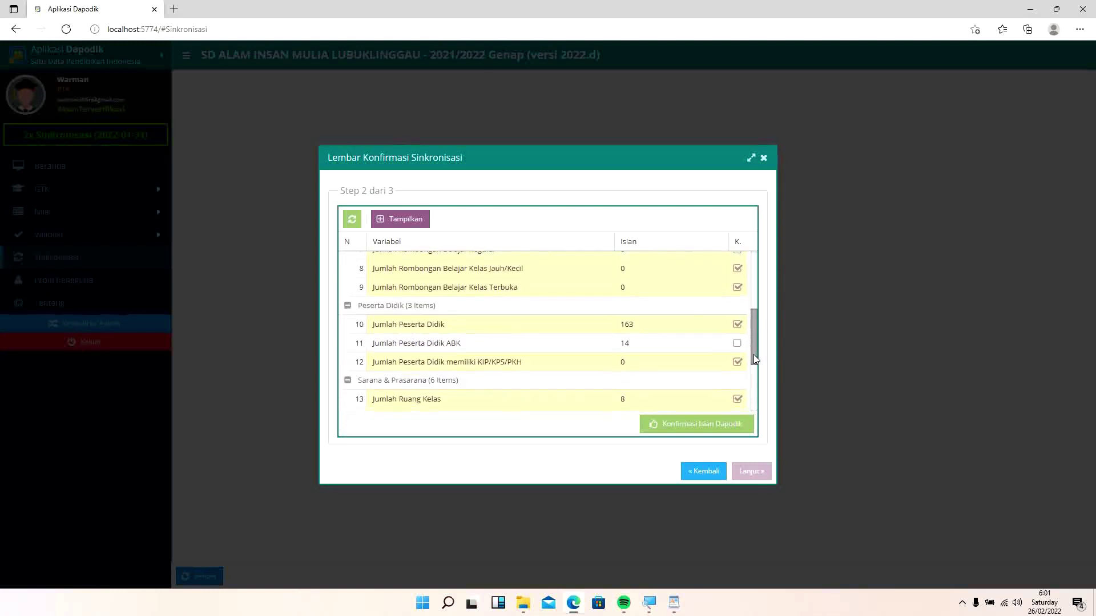
click(738, 343)
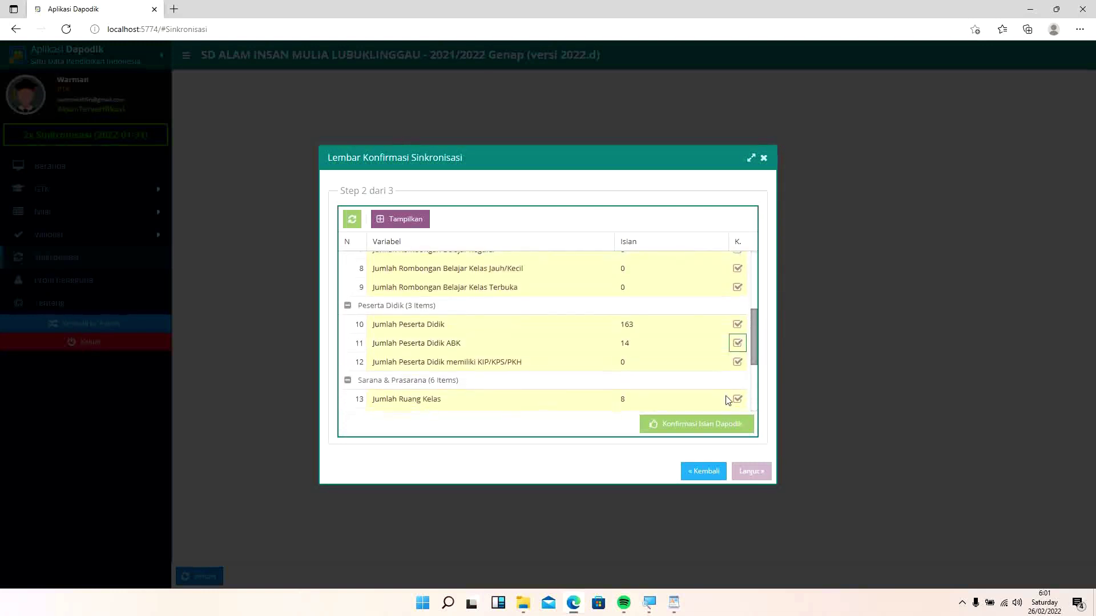
click(702, 427)
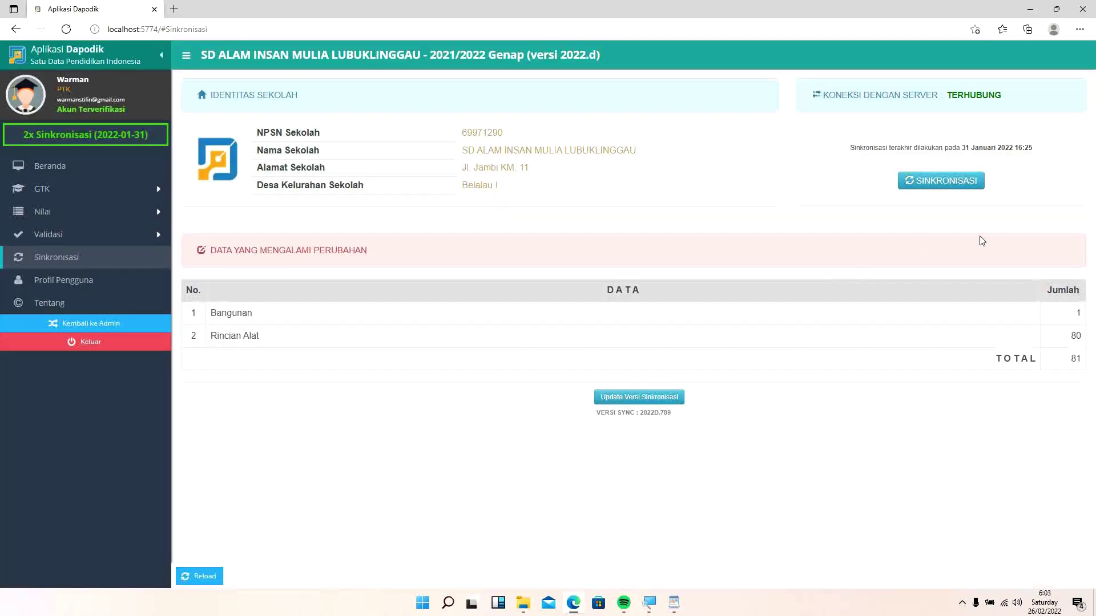
click(961, 183)
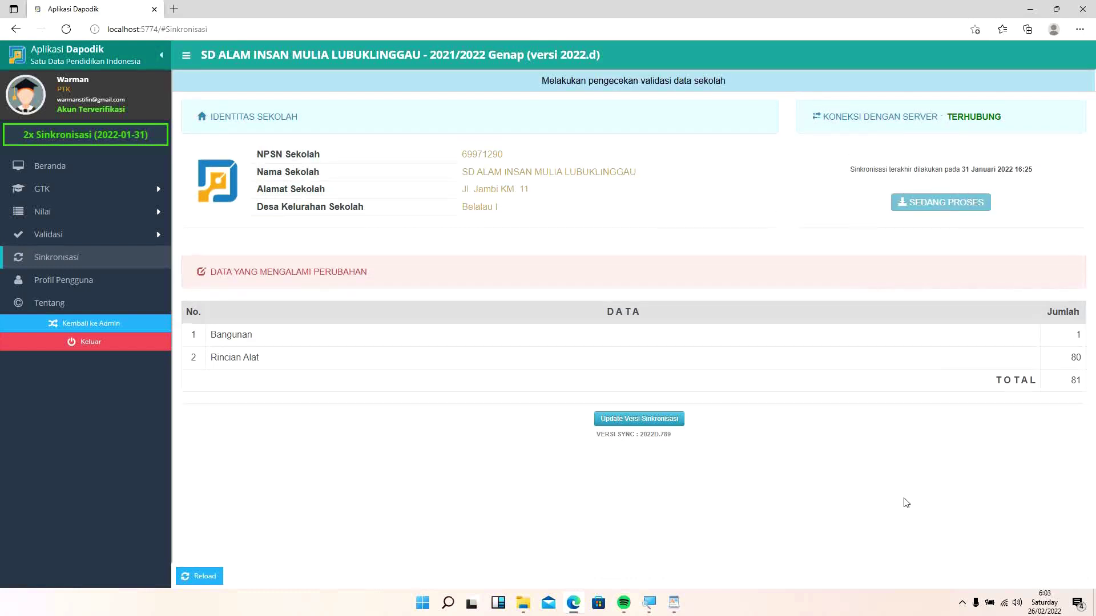